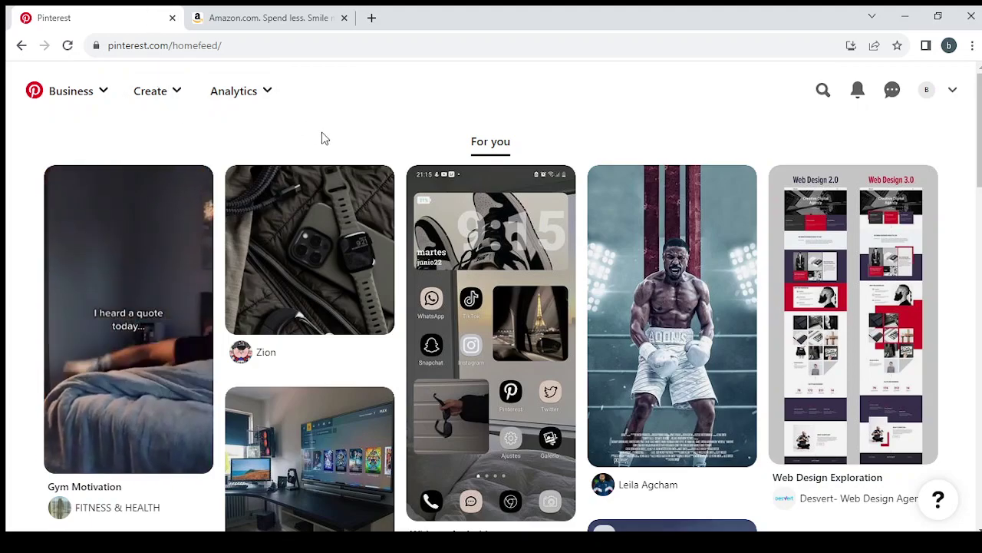
click(307, 17)
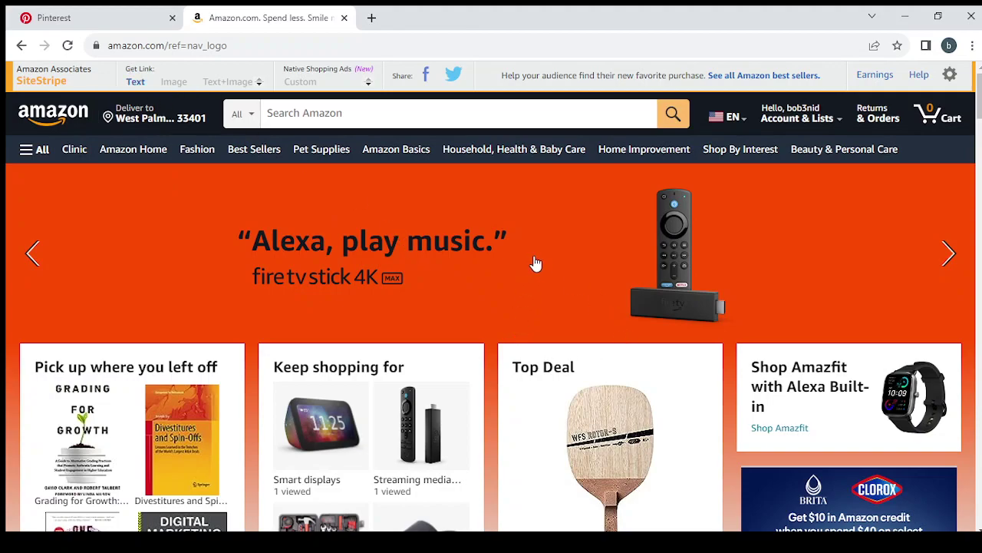
click(128, 12)
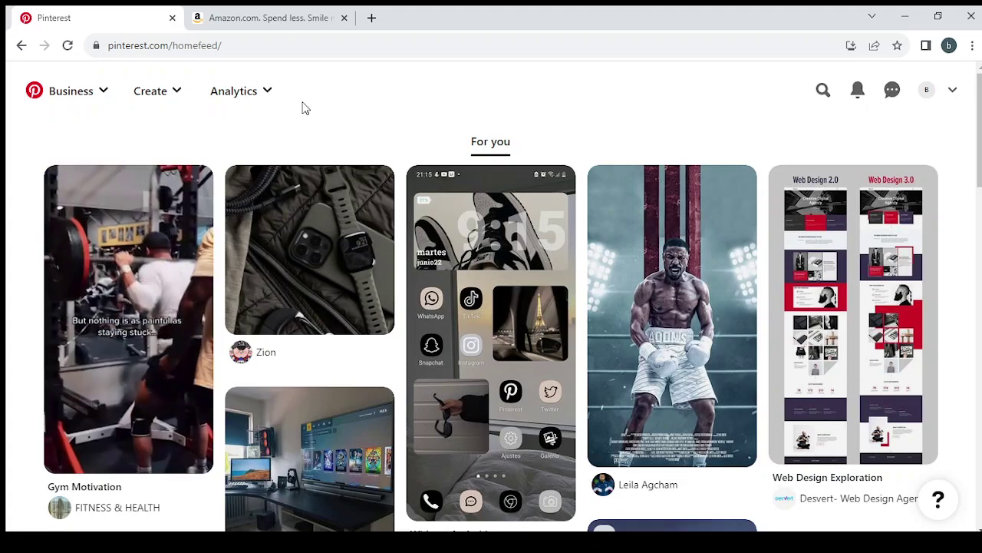
click(229, 13)
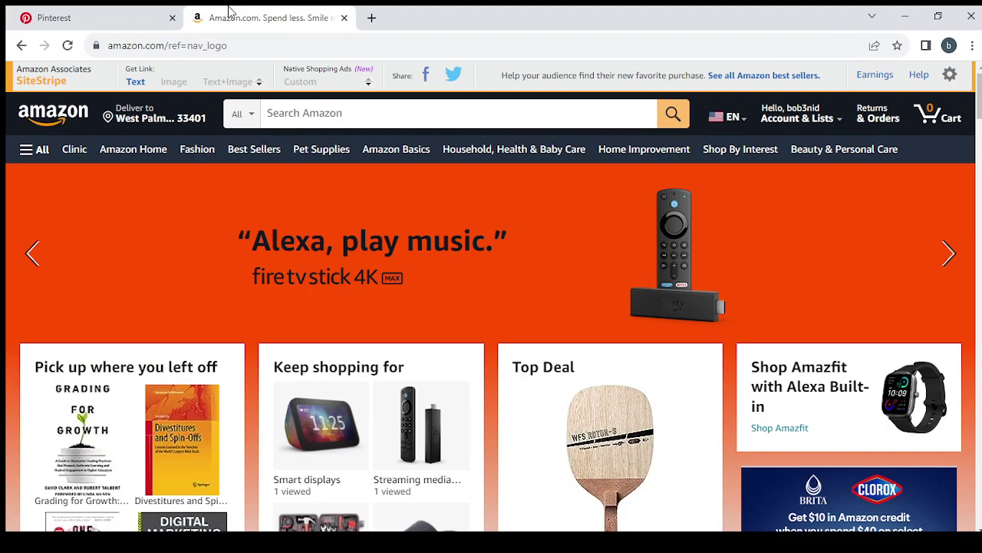
click(66, 13)
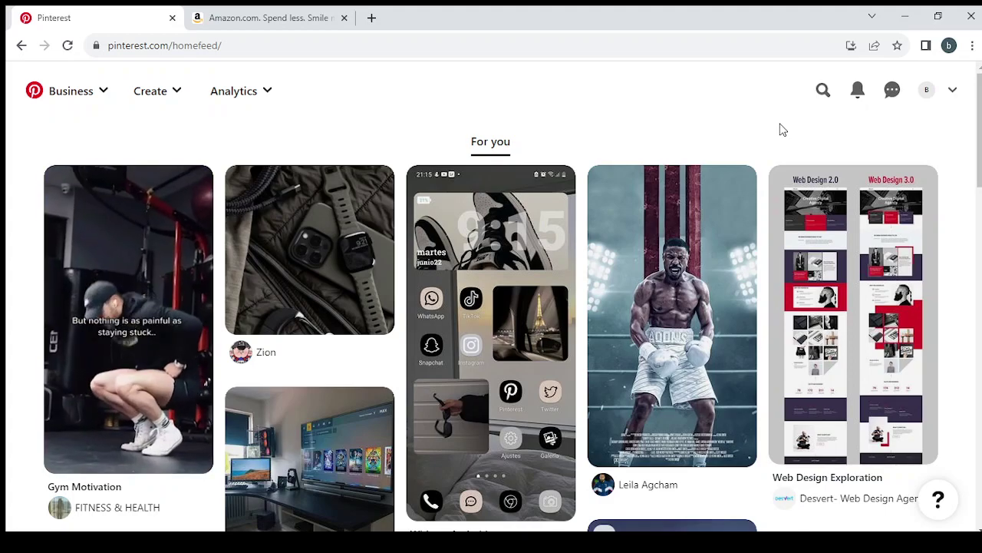
click(824, 90)
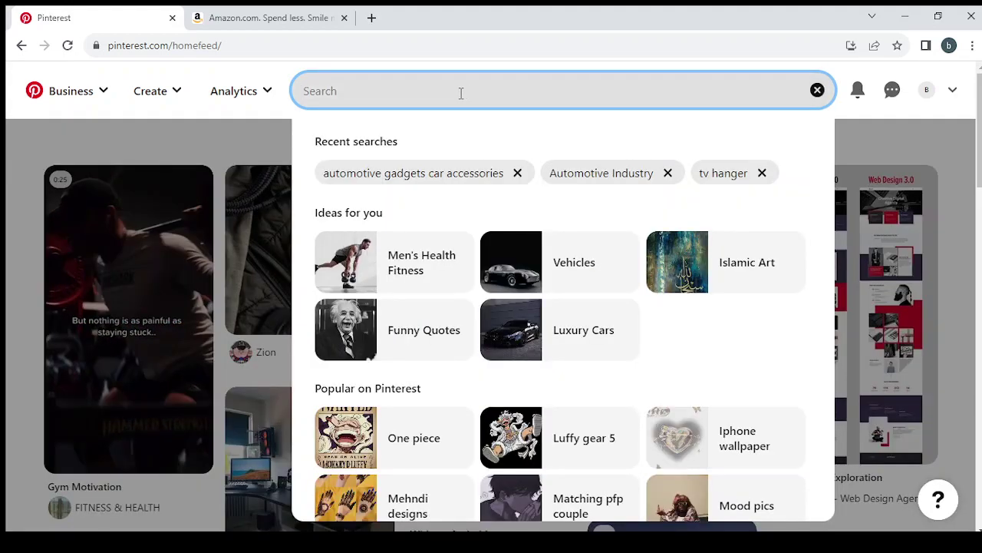
text(Automotive Industry)
key(BackSpace)
key(BackSpace)
key(BackSpace)
key(BackSpace)
key(BackSpace)
key(BackSpace)
key(BackSpace)
key(BackSpace)
key(BackSpace)
key(BackSpace)
key(BackSpace)
key(BackSpace)
key(BackSpace)
key(BackSpace)
key(BackSpace)
key(BackSpace)
key(BackSpace)
key(BackSpace)
key(BackSpace)
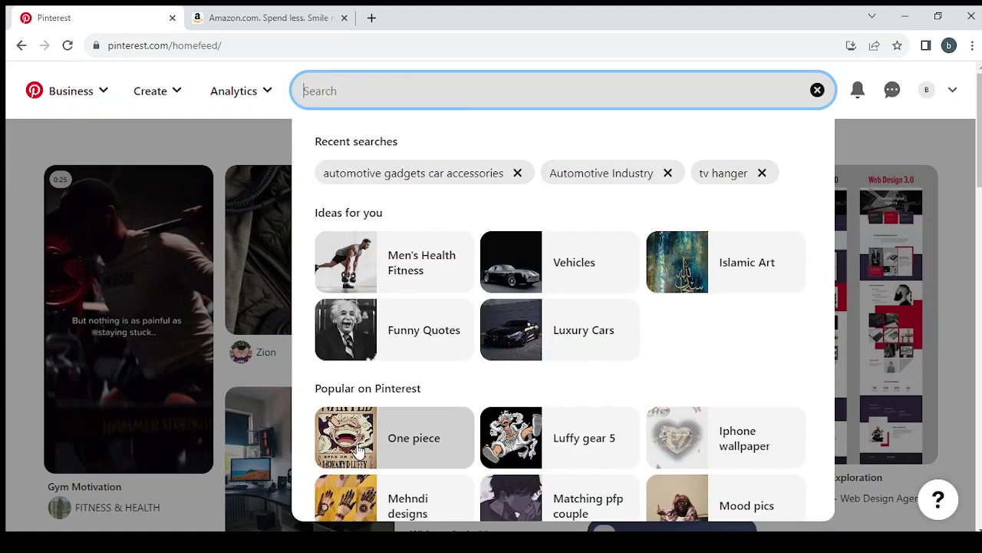
key(alt+Tab)
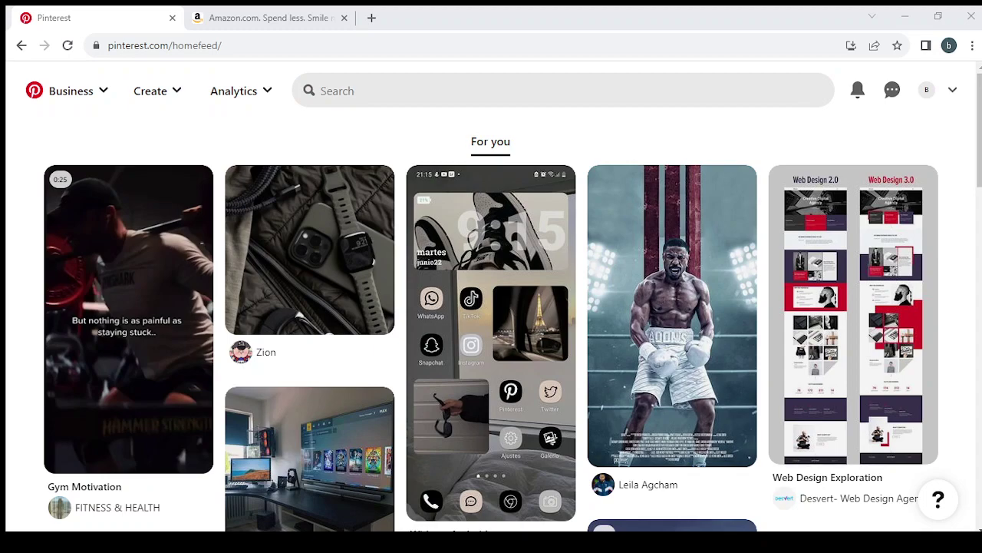
key(alt+Tab)
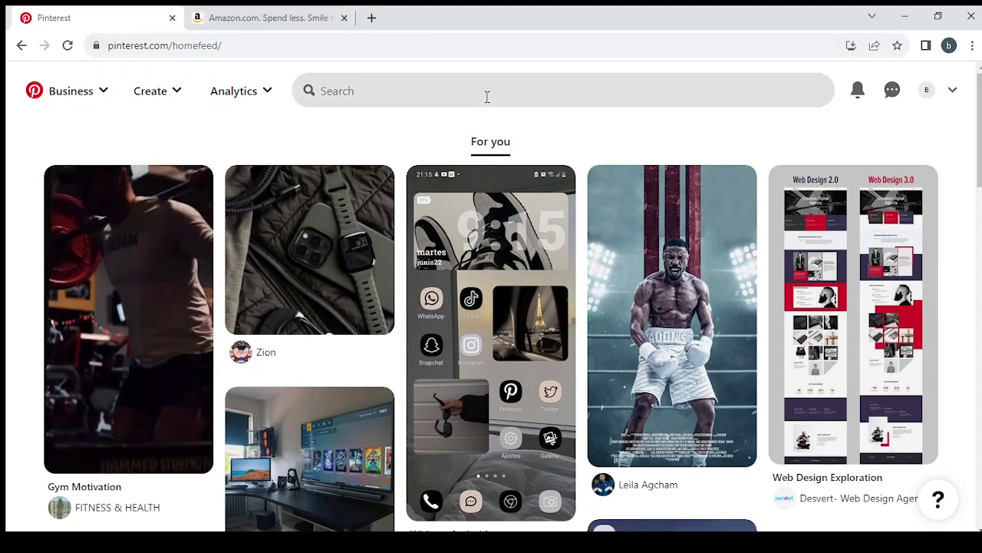
Search Pinterest for "Beauty and Personal Care".
click(487, 97)
text(Beauty and Personal Care)
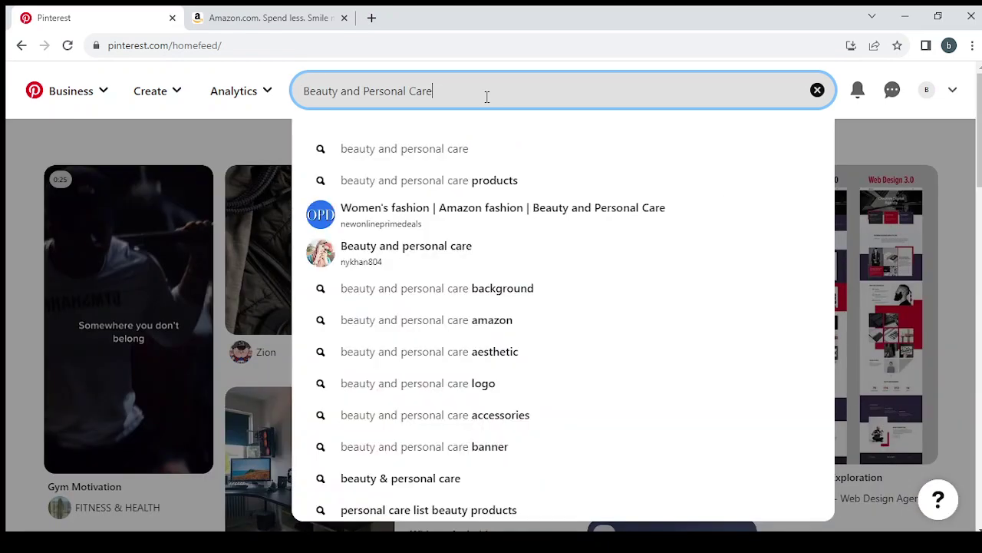
key(Return)
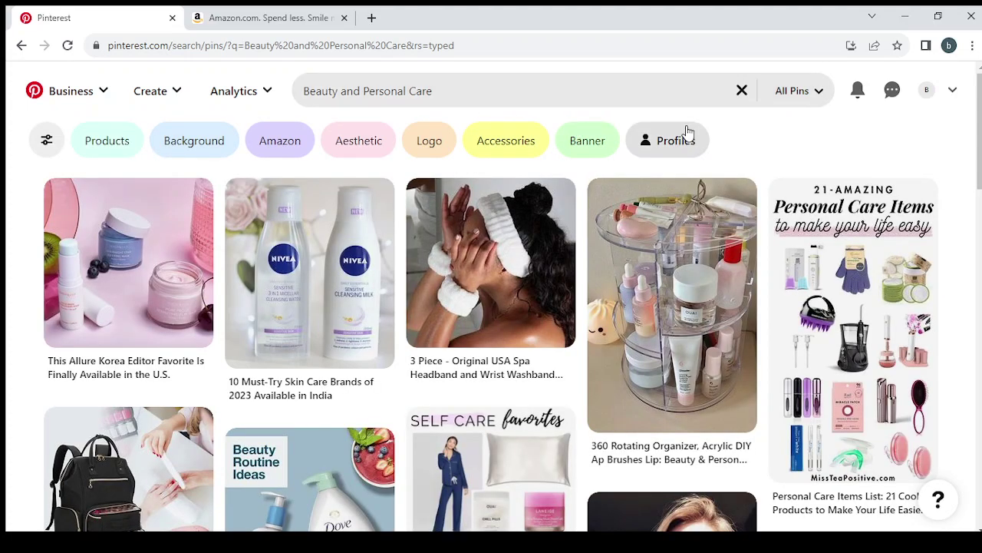
Examine the Beauty and Personal Care pins and their source sites for a product pin that links to Amazon.
scroll(949, 169, down, 3)
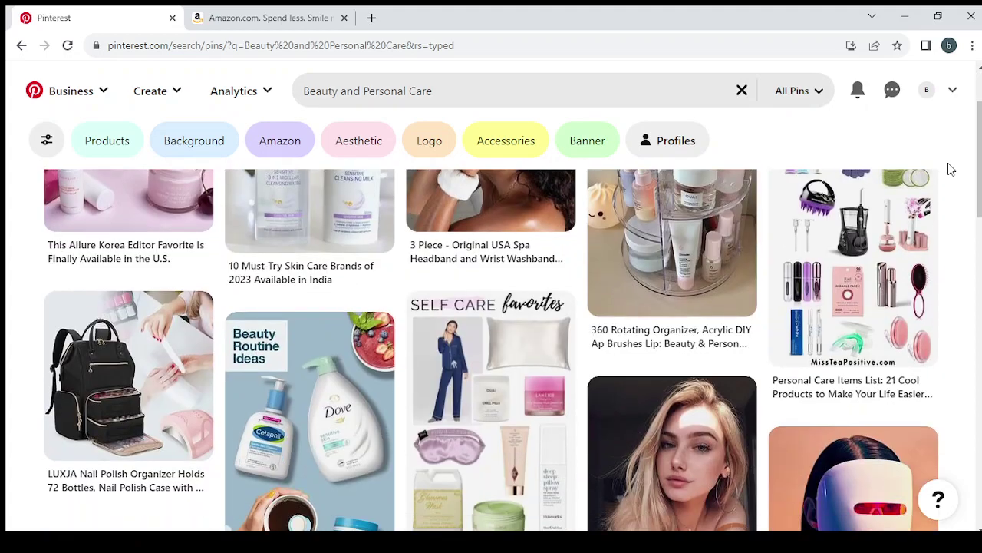
scroll(949, 169, up, 3)
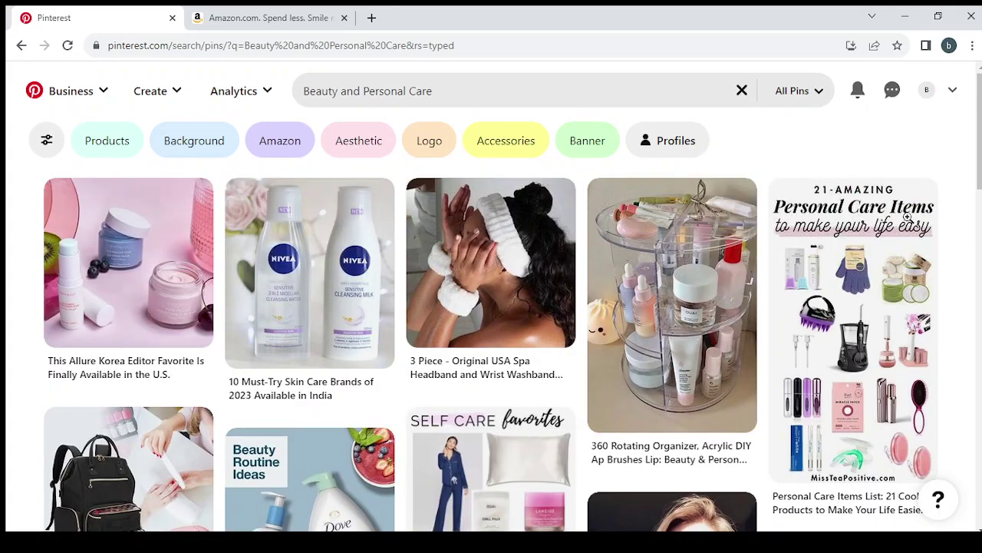
mouse_move(838, 202)
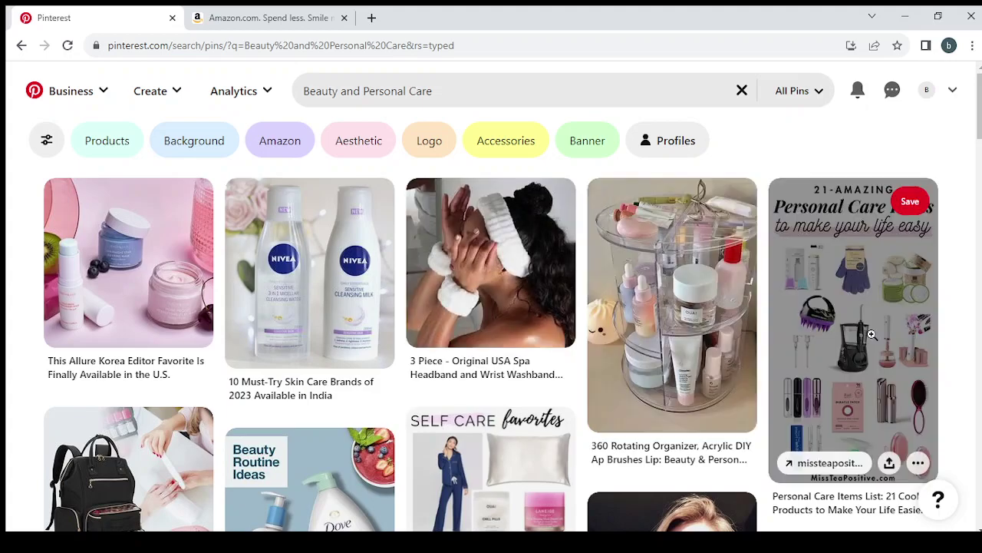
scroll(878, 322, down, 1)
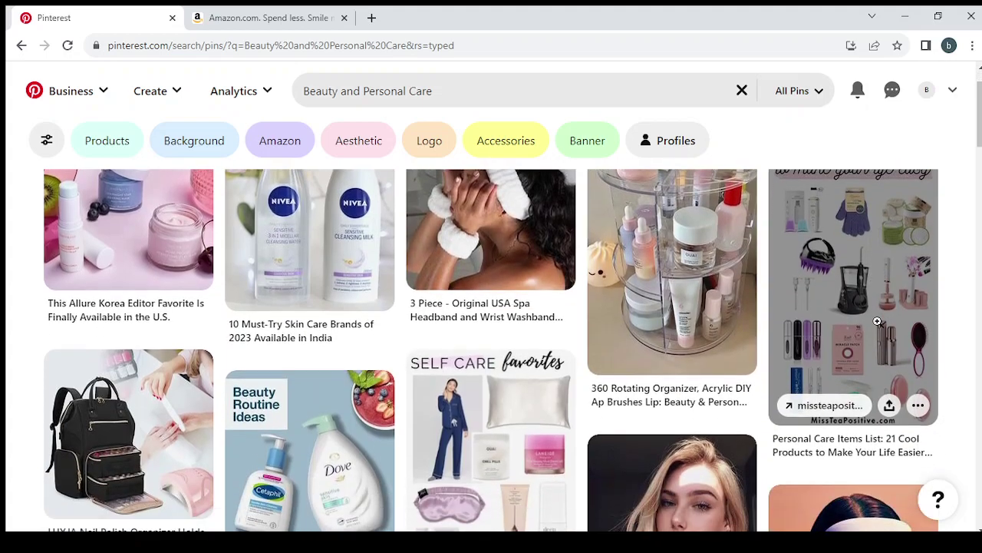
scroll(887, 329, down, 3)
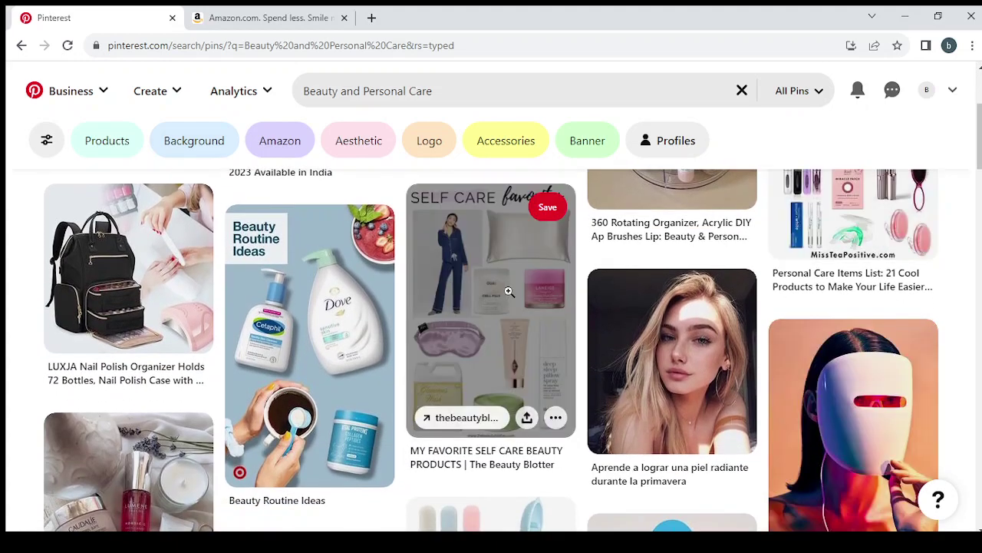
scroll(299, 284, down, 4)
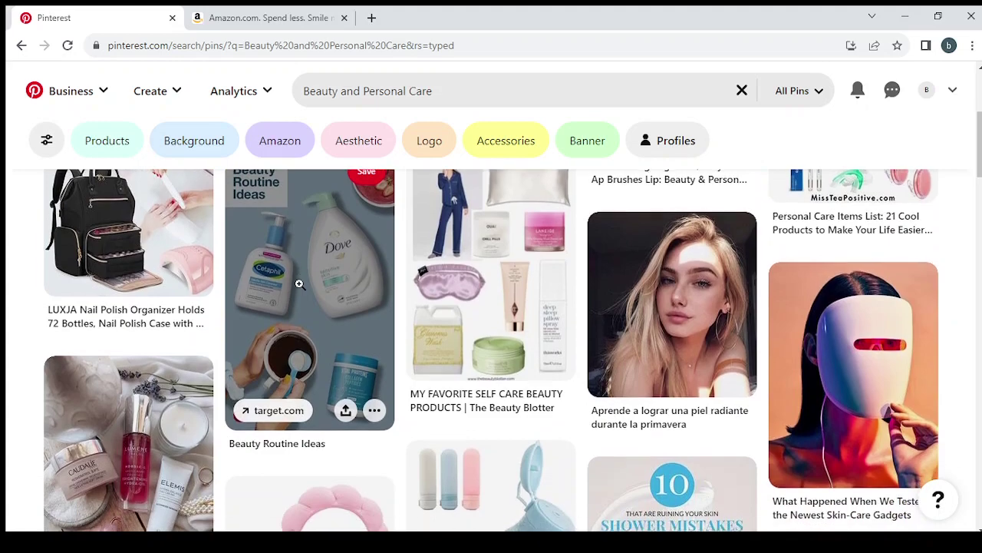
scroll(299, 281, up, 4)
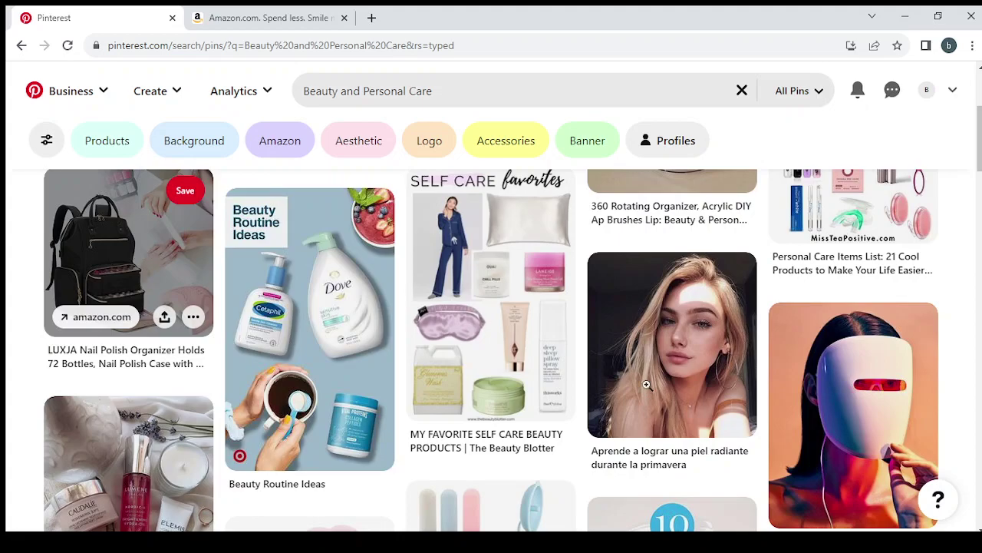
scroll(647, 385, down, 1)
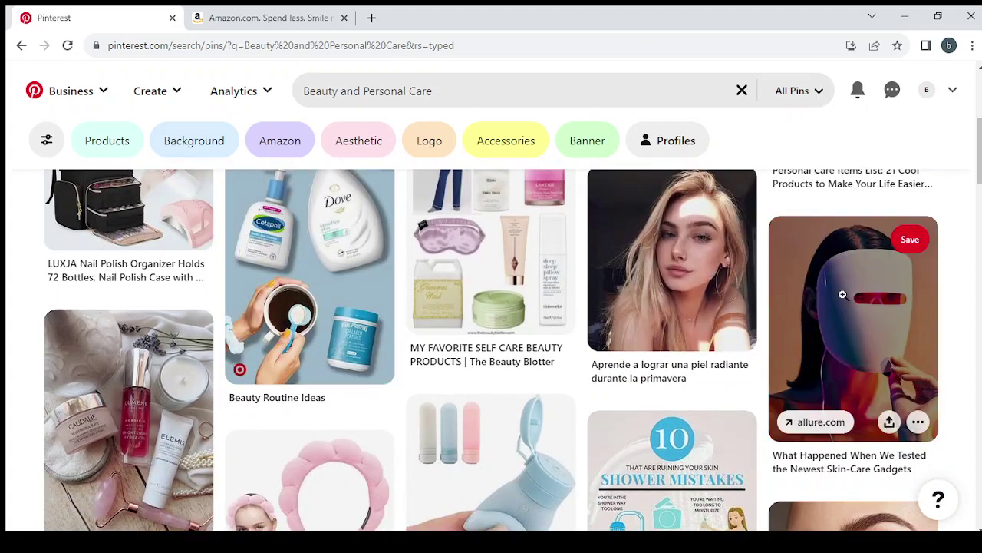
scroll(910, 347, down, 3)
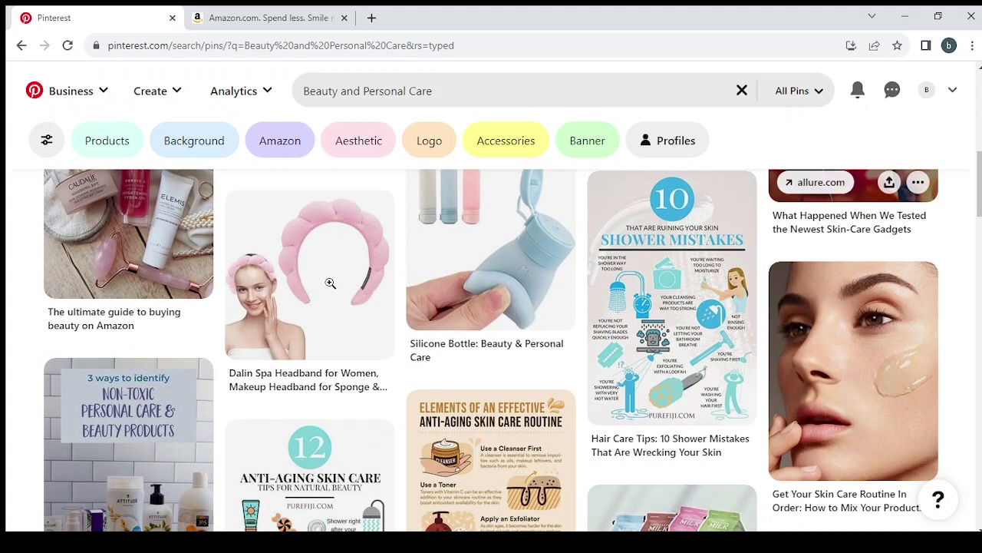
mouse_move(268, 274)
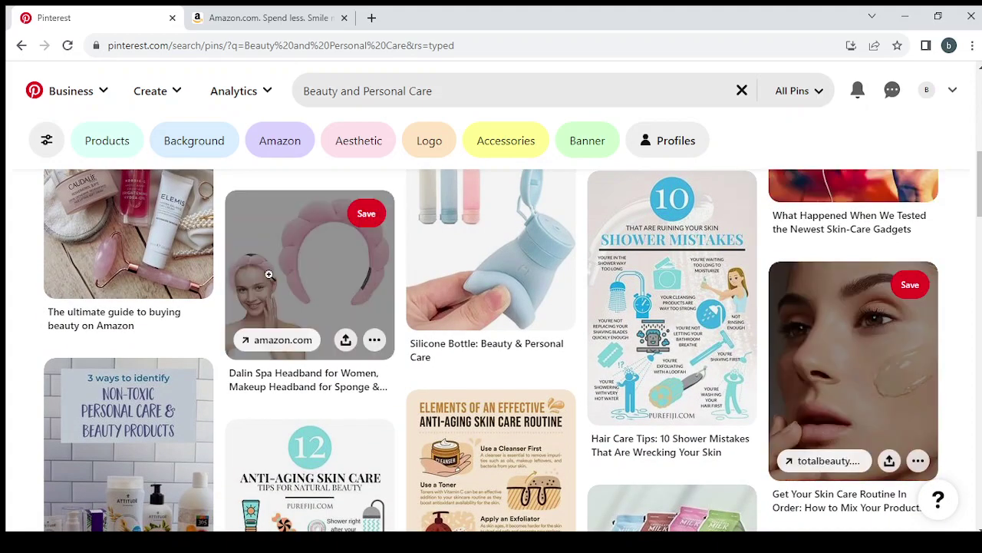
scroll(312, 264, up, 3)
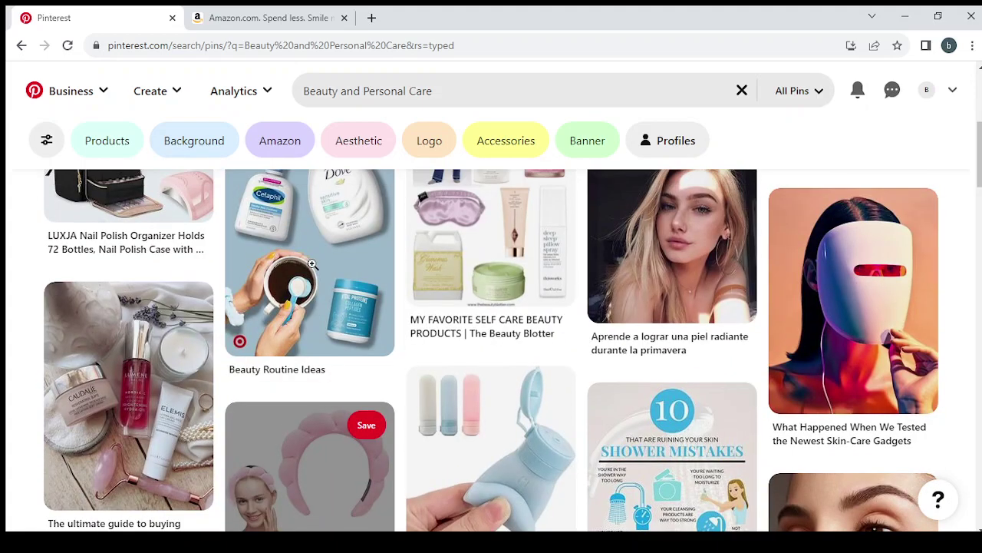
scroll(313, 264, down, 5)
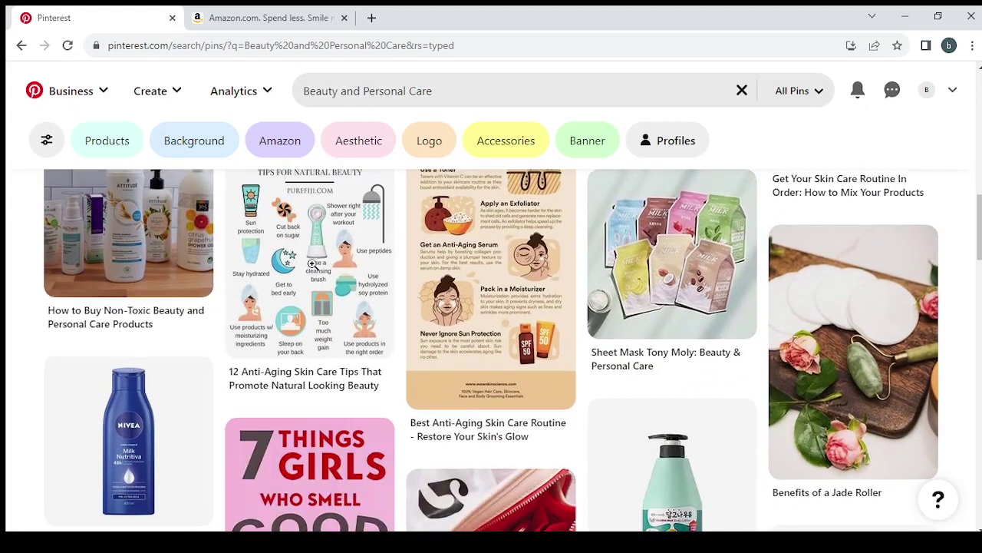
scroll(313, 264, up, 5)
scroll(313, 264, up, 1)
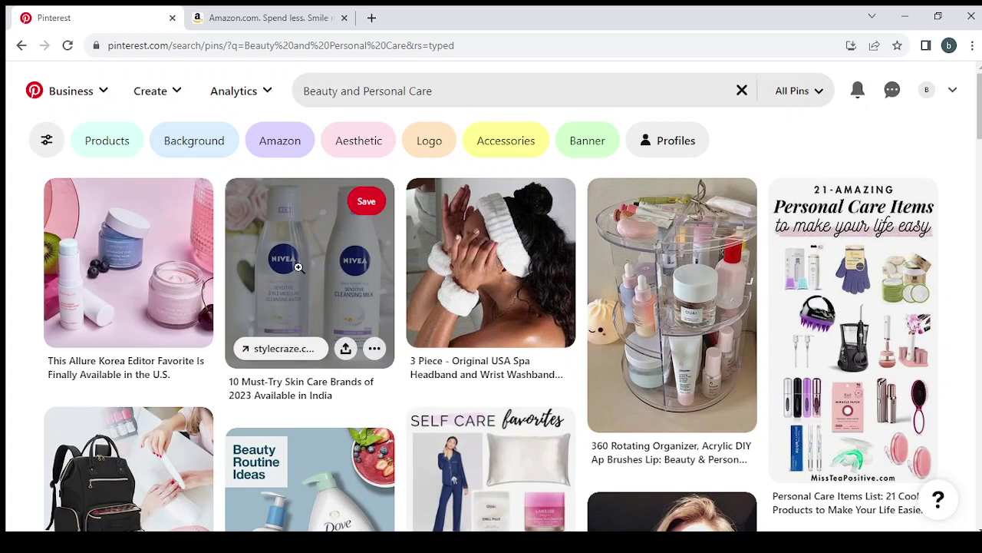
Open the LUXJA Nail Polish Organizer pin from amazon.com and download its image.
scroll(298, 266, down, 2)
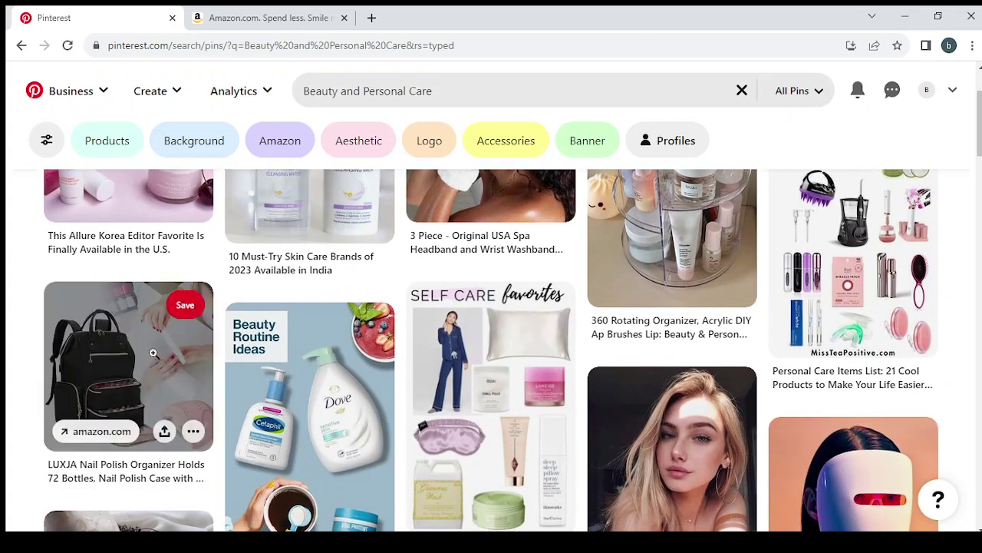
click(153, 353)
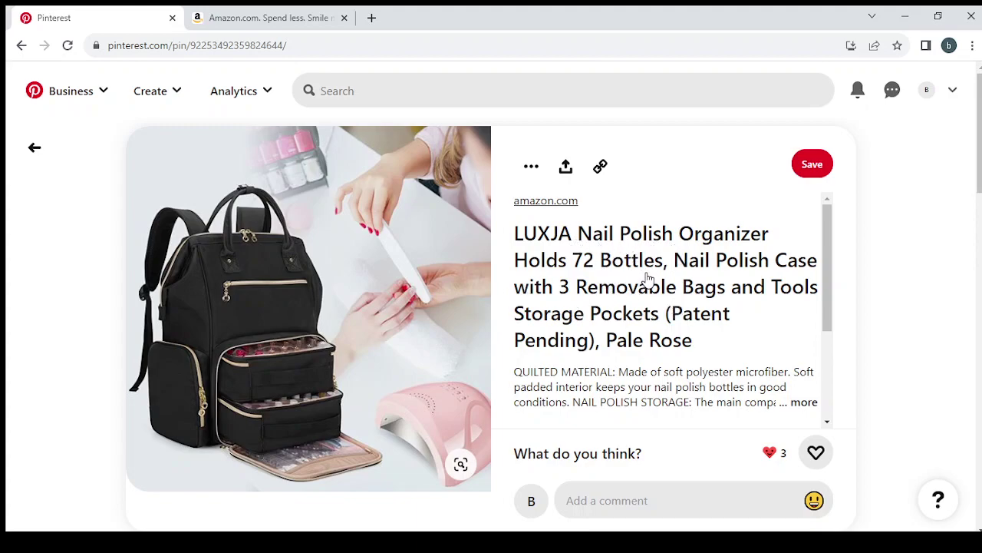
click(528, 171)
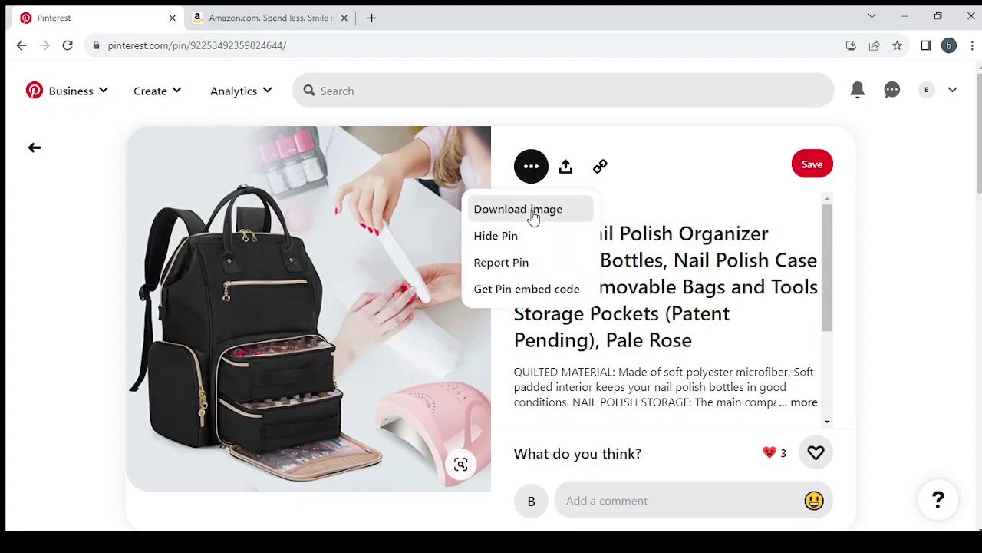
click(533, 215)
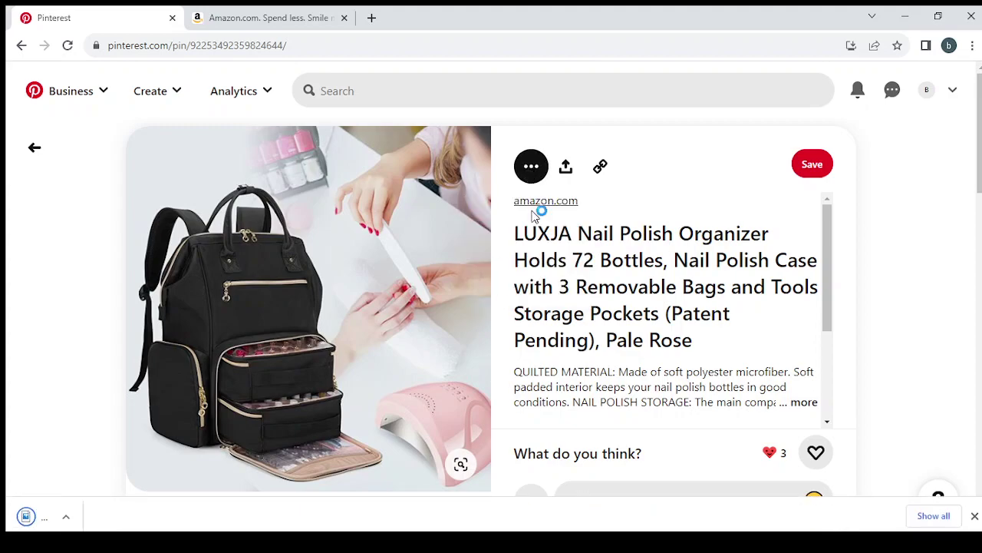
Start a new Idea Pin in a separate browser tab and upload the downloaded LUXJA image to it.
click(170, 98)
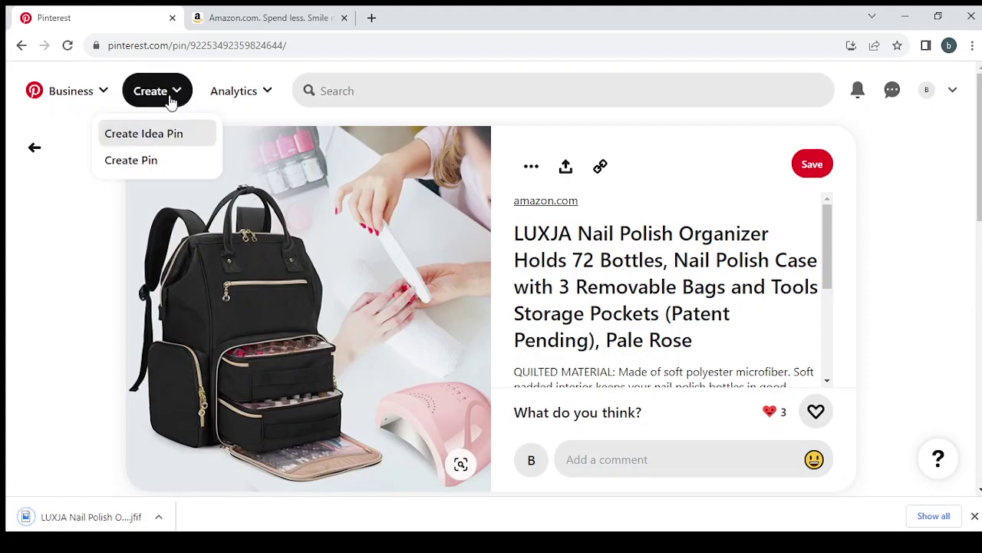
middle_click(201, 144)
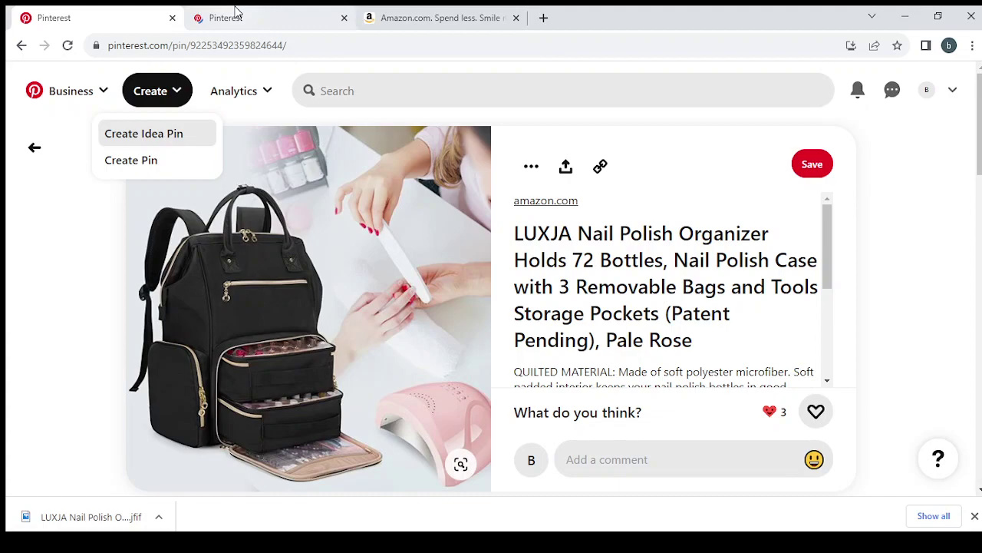
click(281, 12)
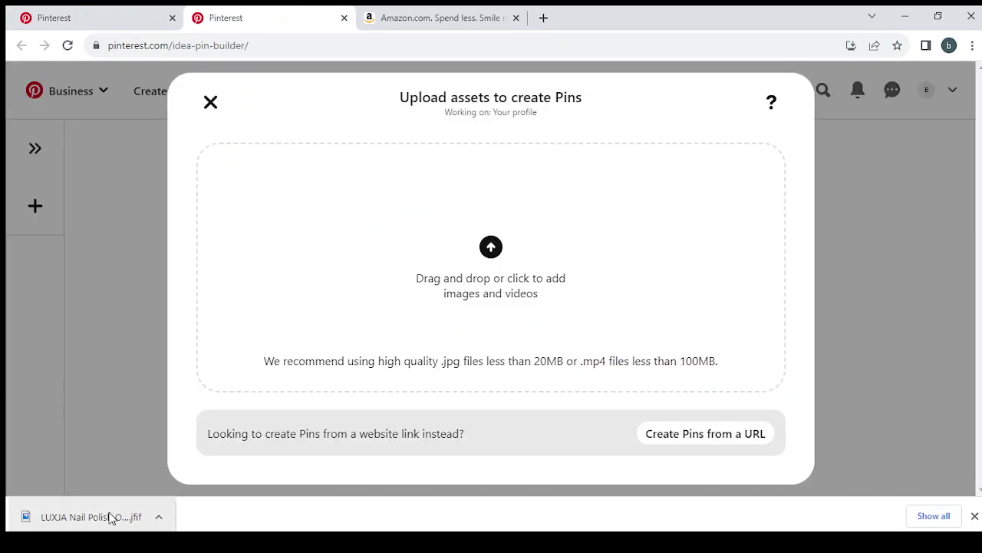
drag(109, 518, 499, 257)
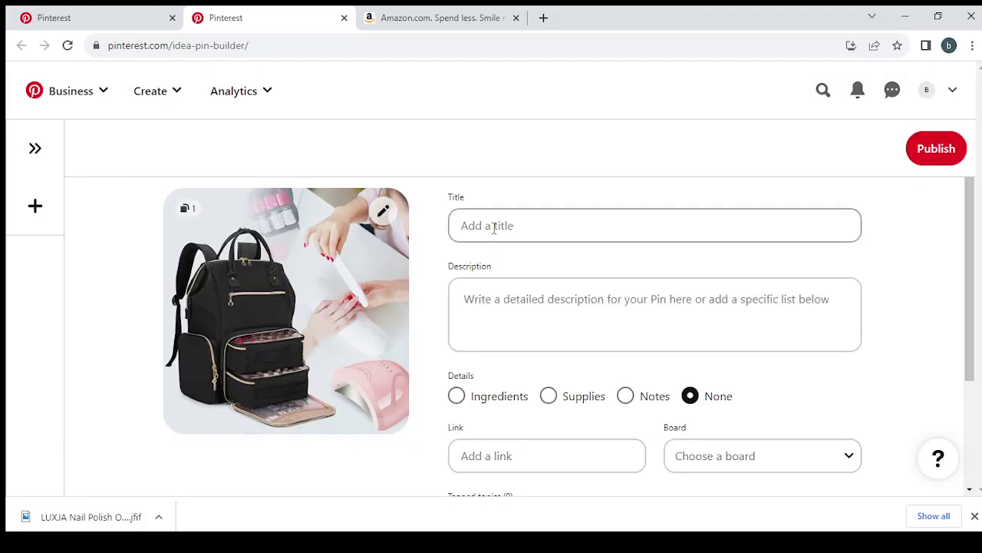
Copy the LUXJA pin's title into the Idea Pin's title, shortened to "LUXJA Nail Polish Organizer Holds 72 Bottles, Nail Polish Case with".
click(97, 10)
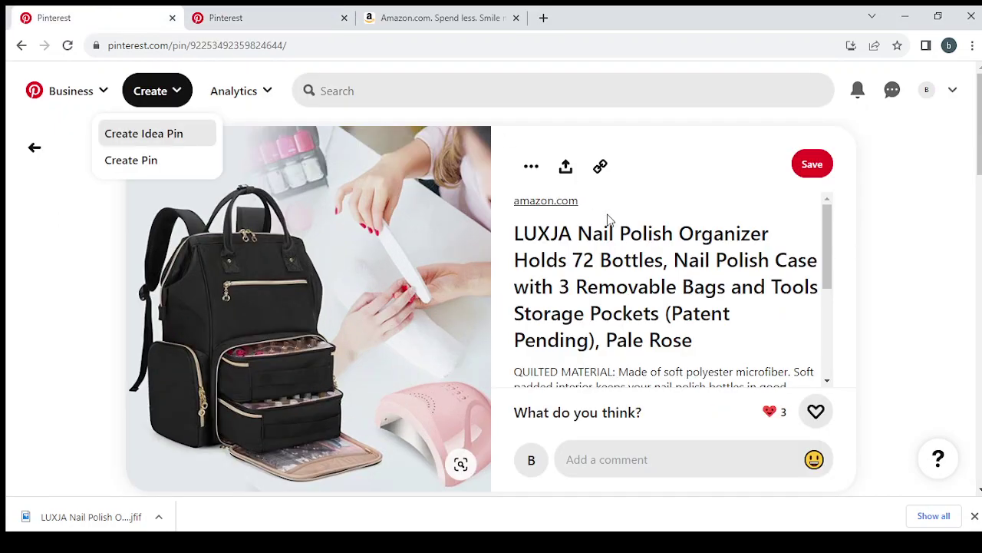
drag(513, 233, 624, 235)
drag(510, 233, 694, 347)
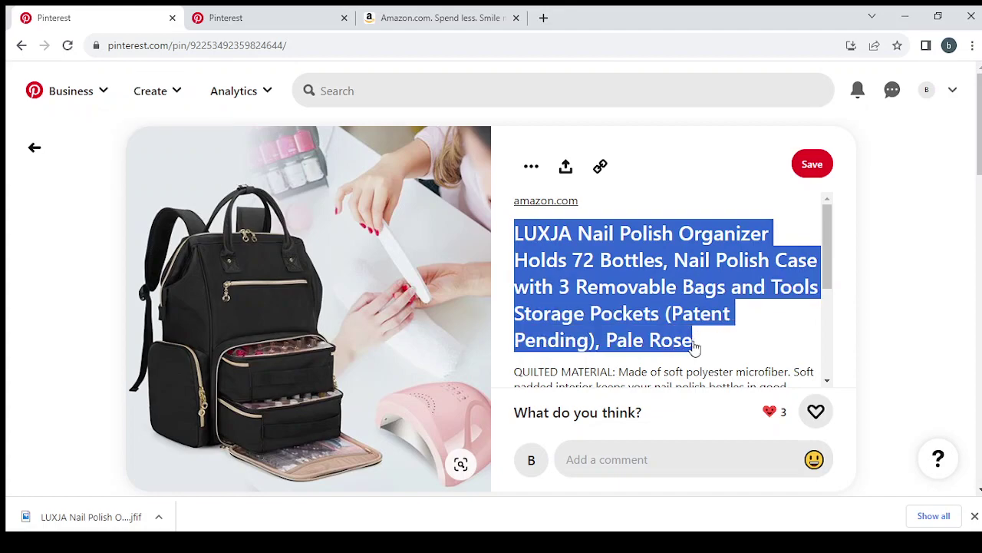
click(283, 16)
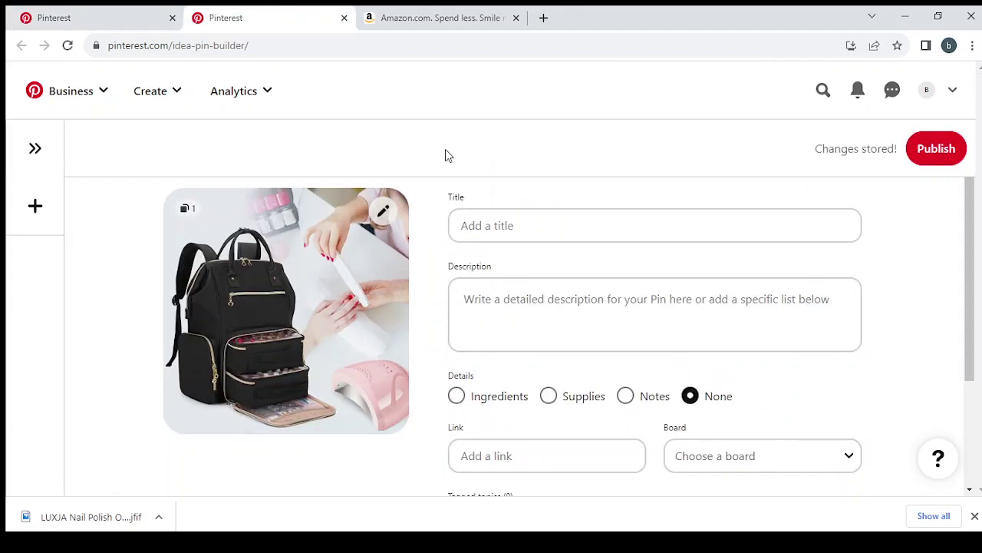
click(538, 220)
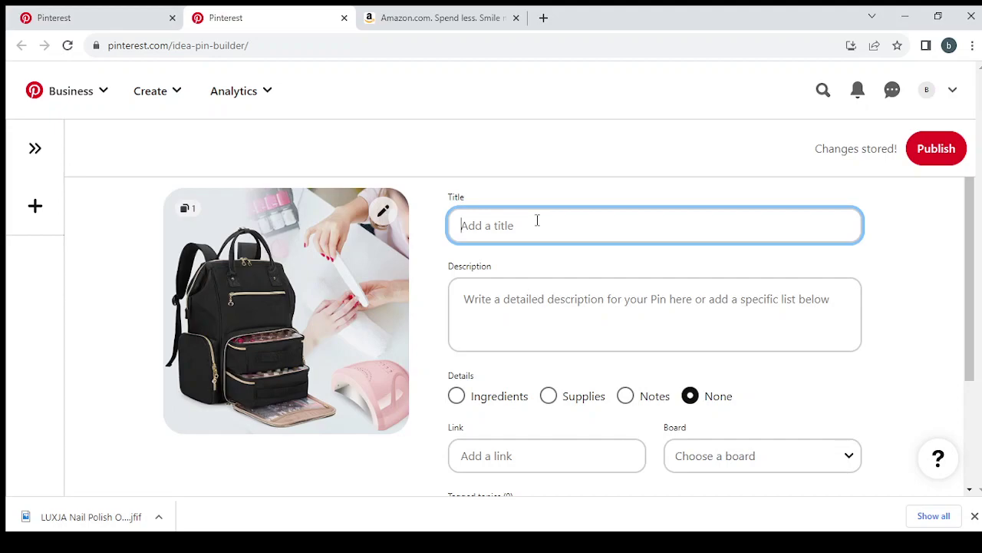
key(ctrl+v)
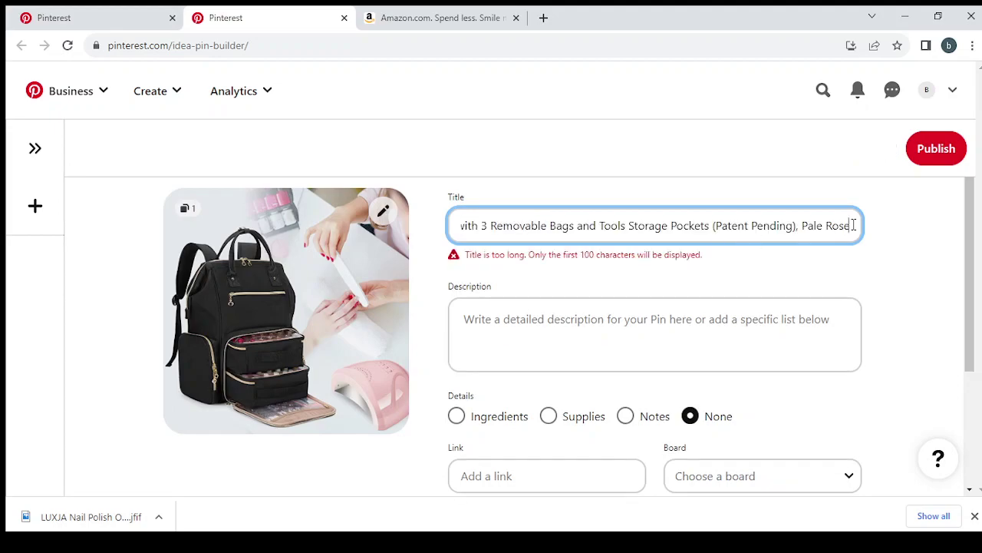
drag(853, 225, 478, 224)
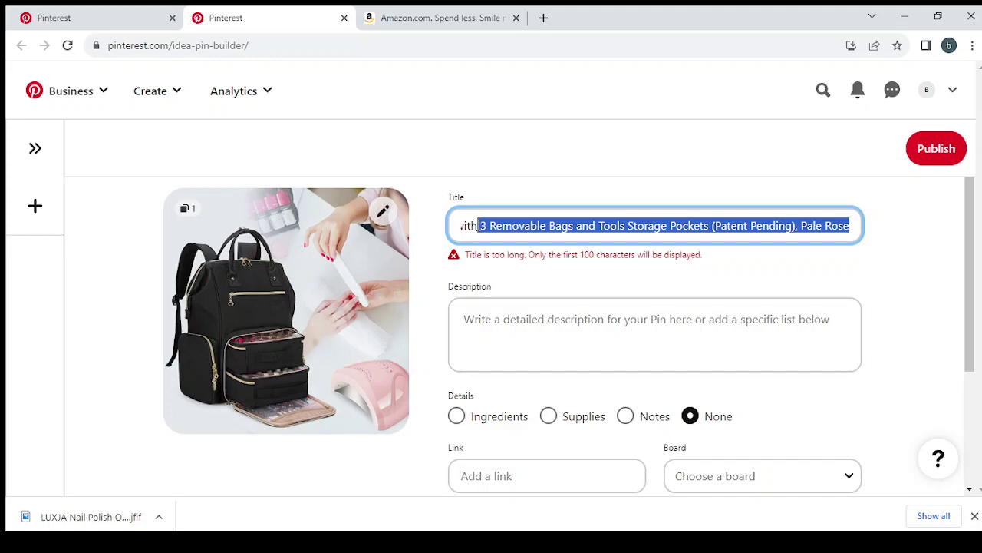
key(BackSpace)
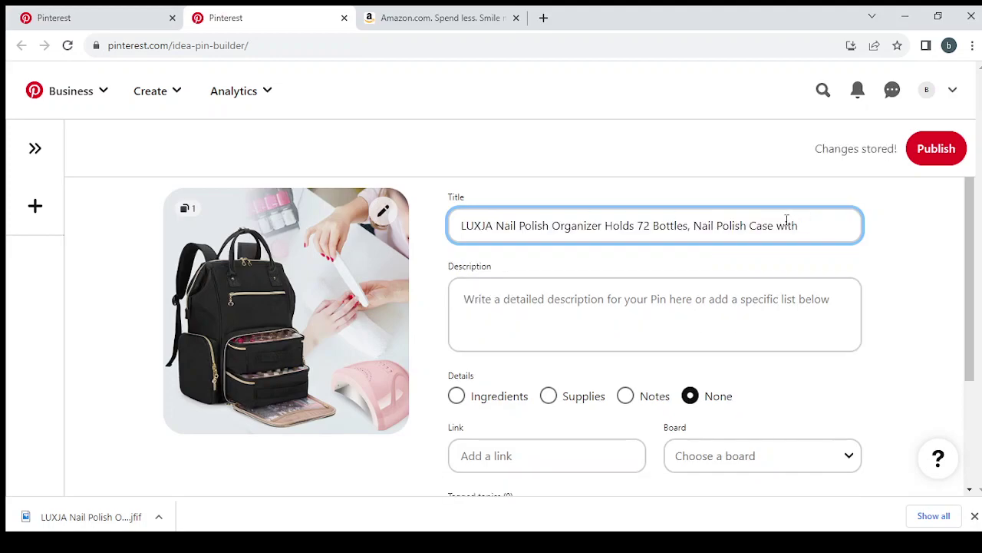
Expand the full description of the source LUXJA pin and copy all of its text.
click(39, 16)
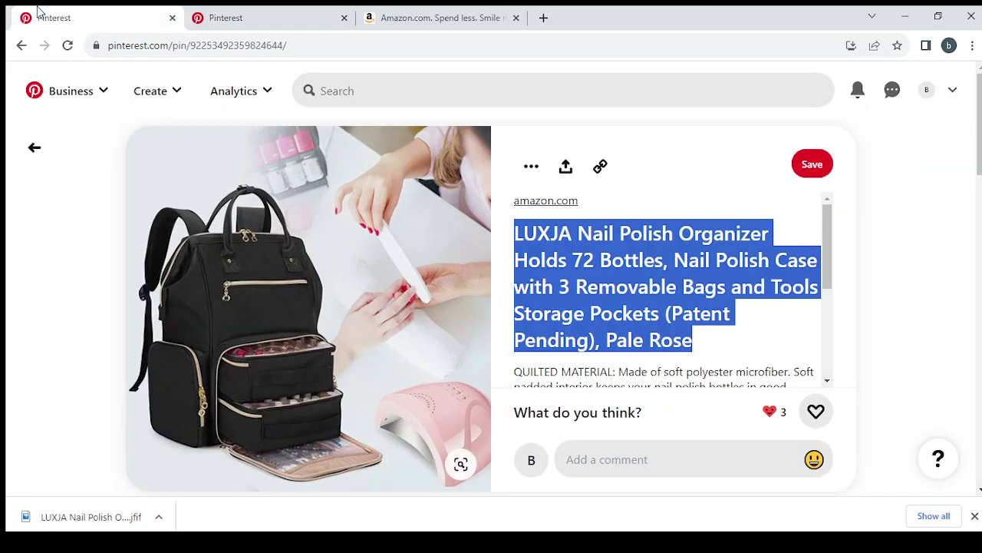
scroll(680, 281, down, 1)
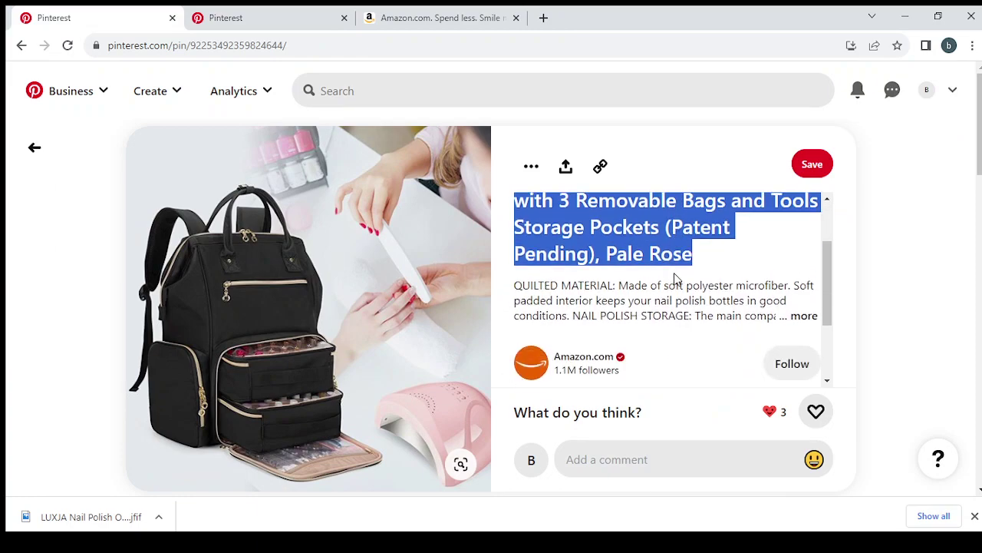
click(803, 310)
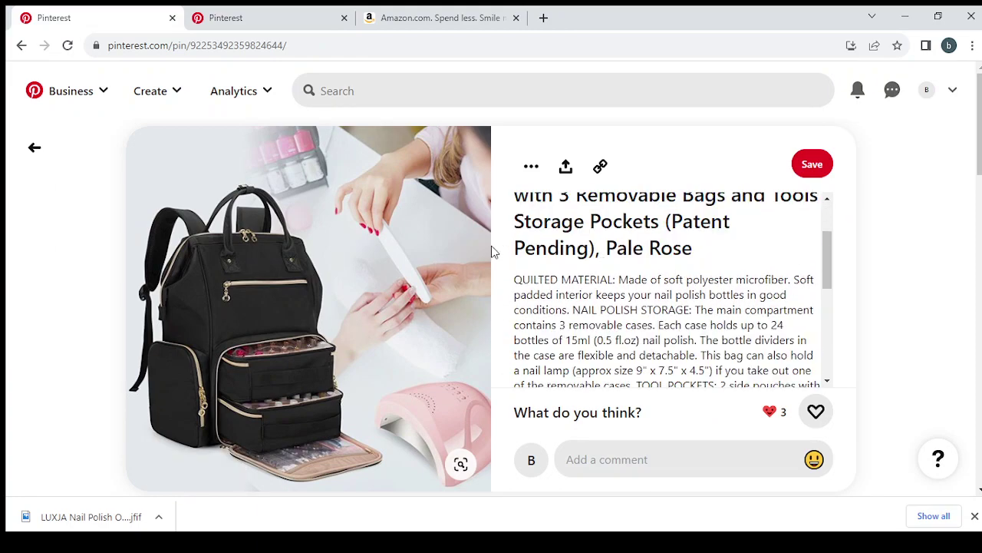
drag(499, 281, 747, 333)
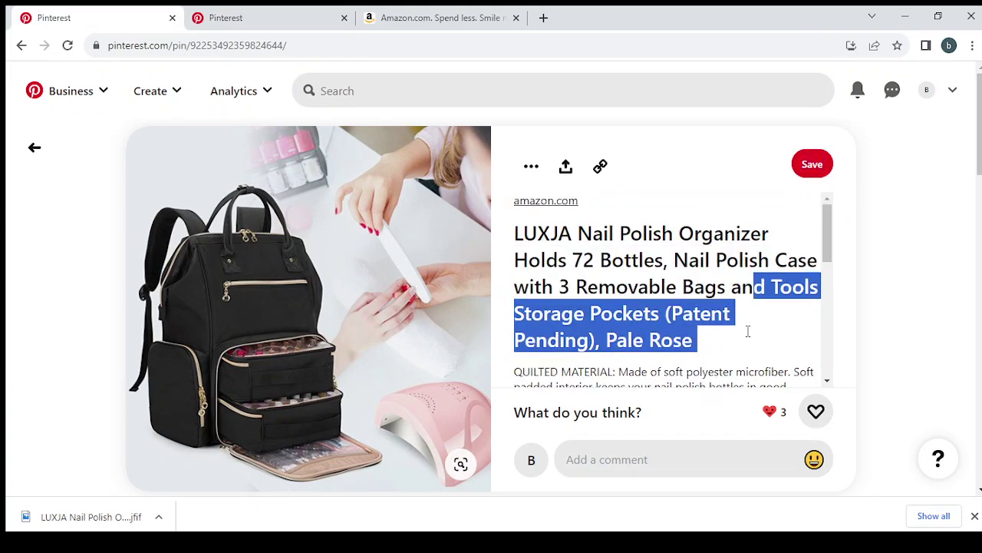
click(748, 393)
drag(748, 393, 757, 225)
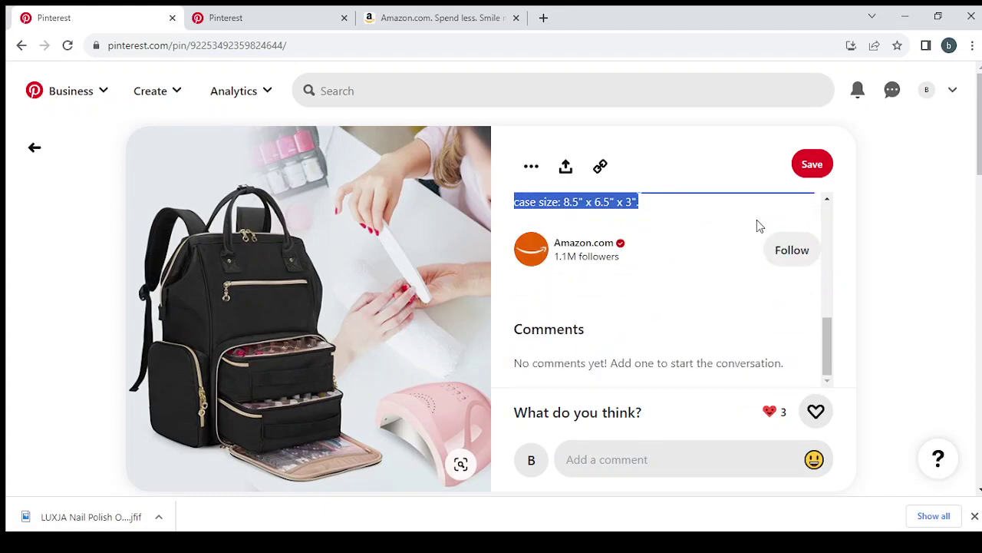
Paste the copied LUXJA product text into the Idea Pin's description and check its end.
click(284, 20)
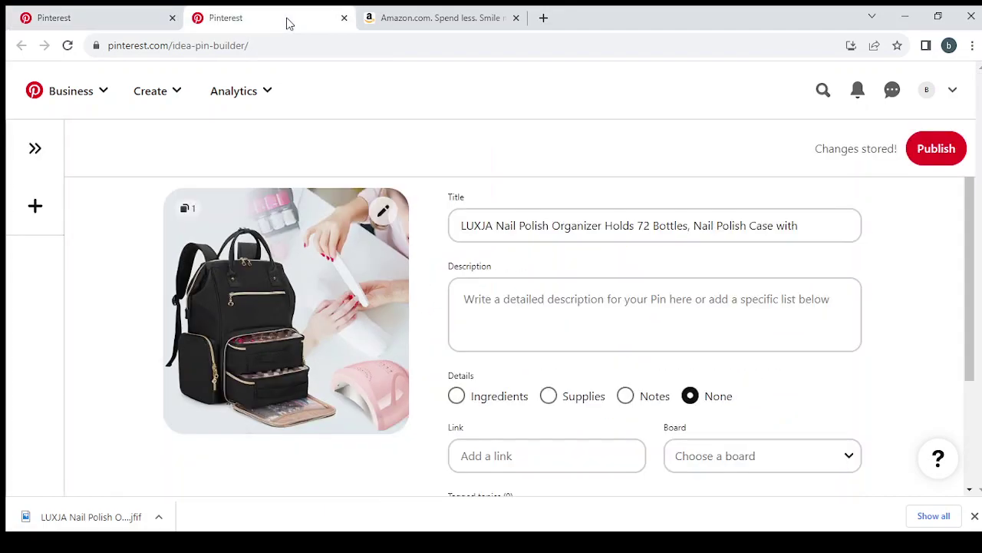
key(ctrl+w)
key(ctrl+shift+t)
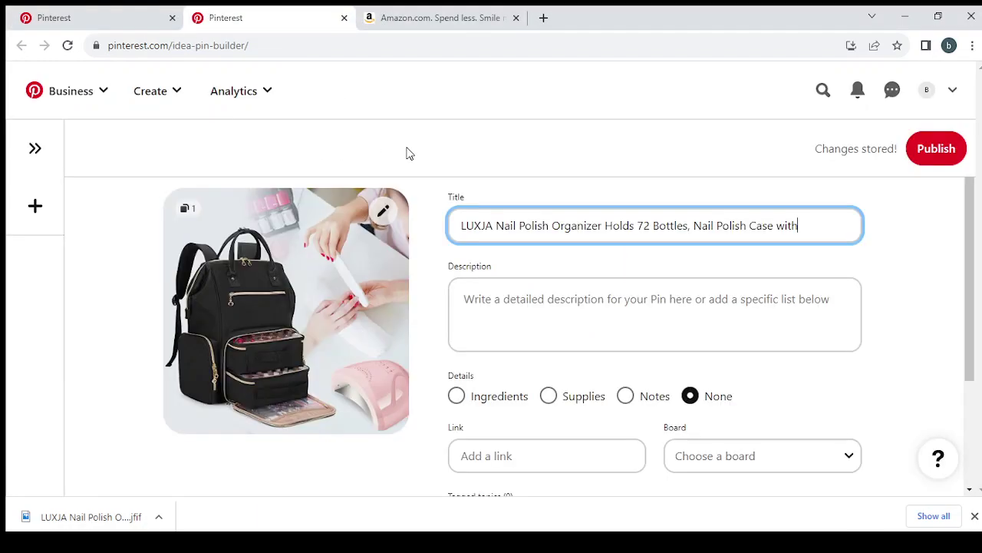
click(484, 333)
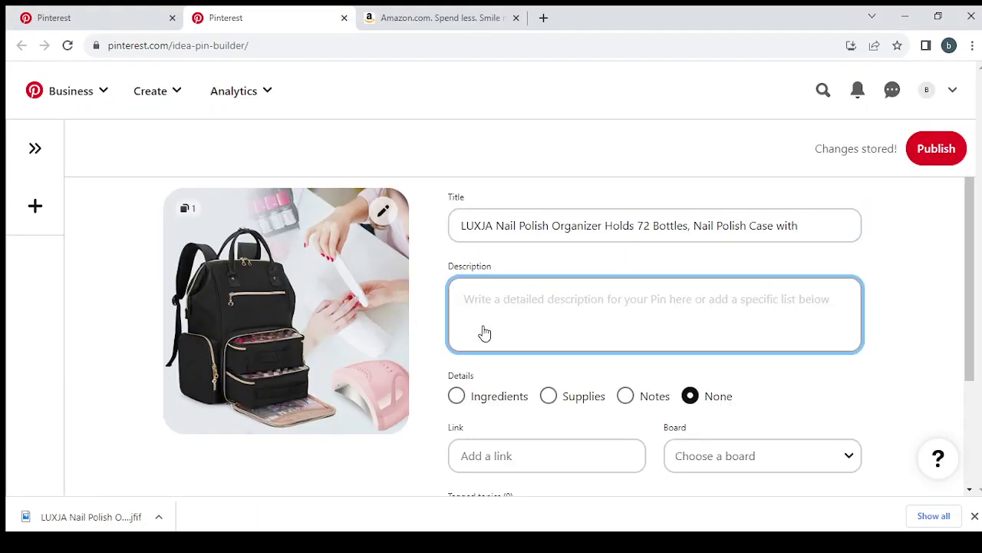
key(ctrl+v)
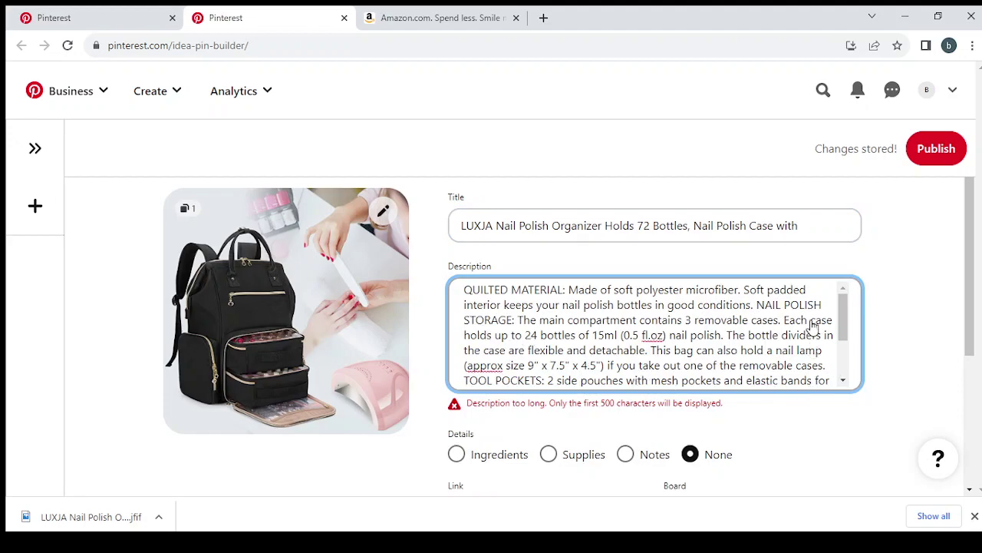
scroll(812, 326, down, 1)
scroll(812, 326, down, 2)
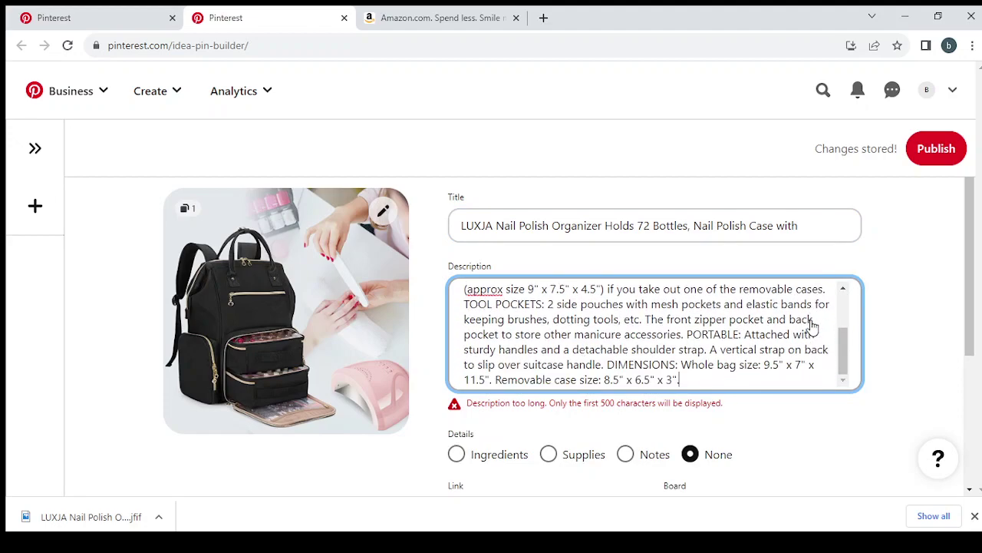
click(695, 378)
mouse_move(700, 379)
mouse_down()
mouse_move(606, 365)
mouse_move(581, 377)
mouse_move(450, 357)
mouse_move(451, 347)
mouse_move(588, 389)
mouse_move(691, 388)
mouse_up()
Return to the source LUXJA pin and open its amazon.com product page in a separate browser tab.
scroll(788, 393, down, 3)
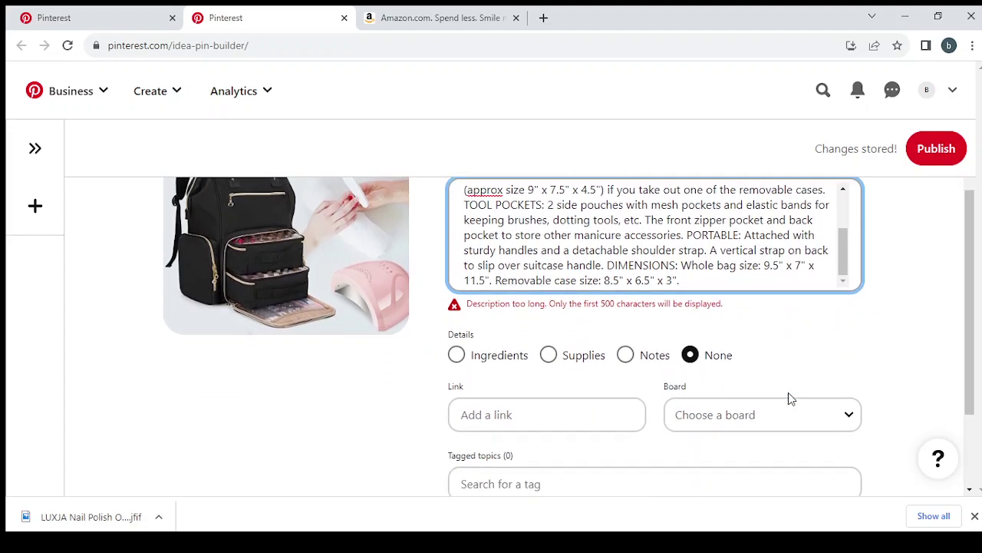
click(514, 307)
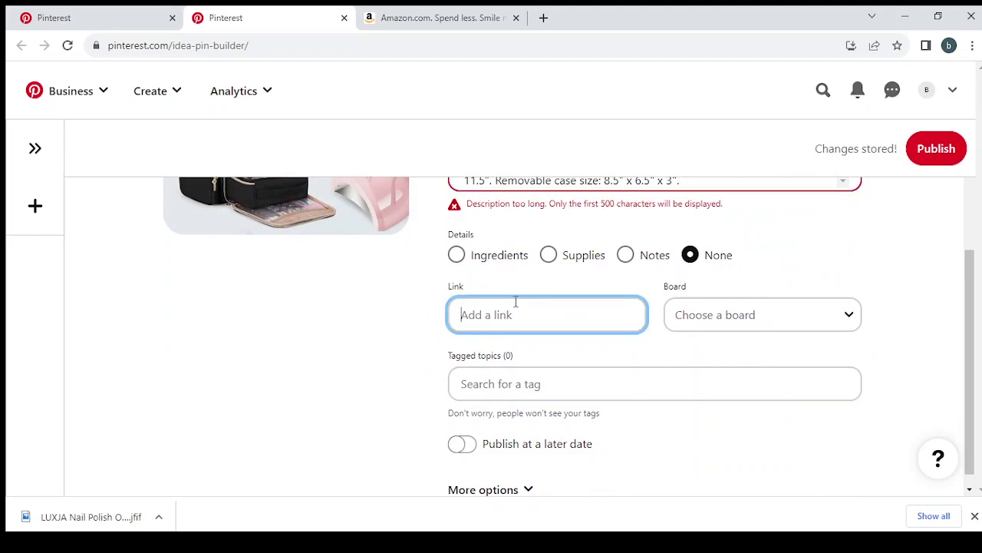
scroll(514, 307, up, 1)
click(82, 11)
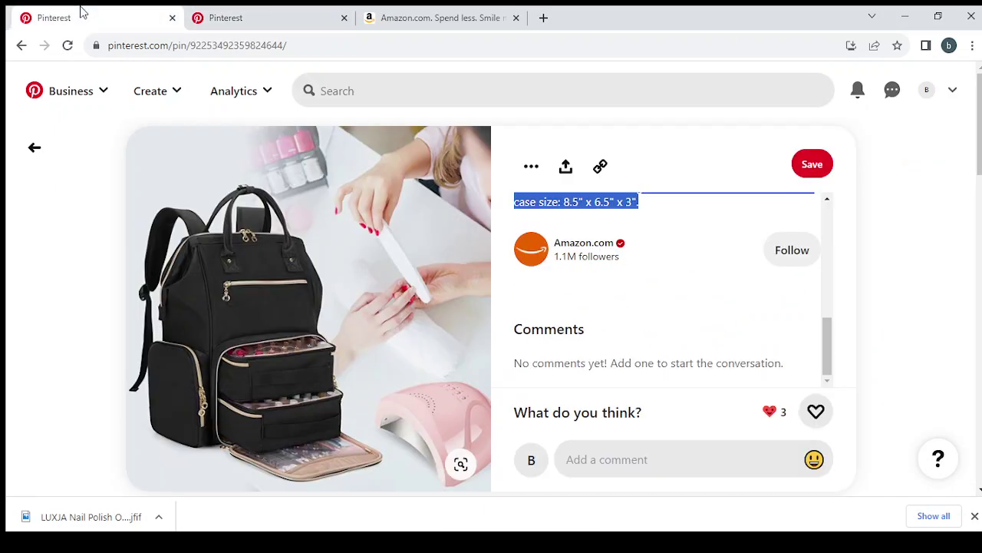
scroll(684, 301, down, 1)
scroll(685, 301, up, 8)
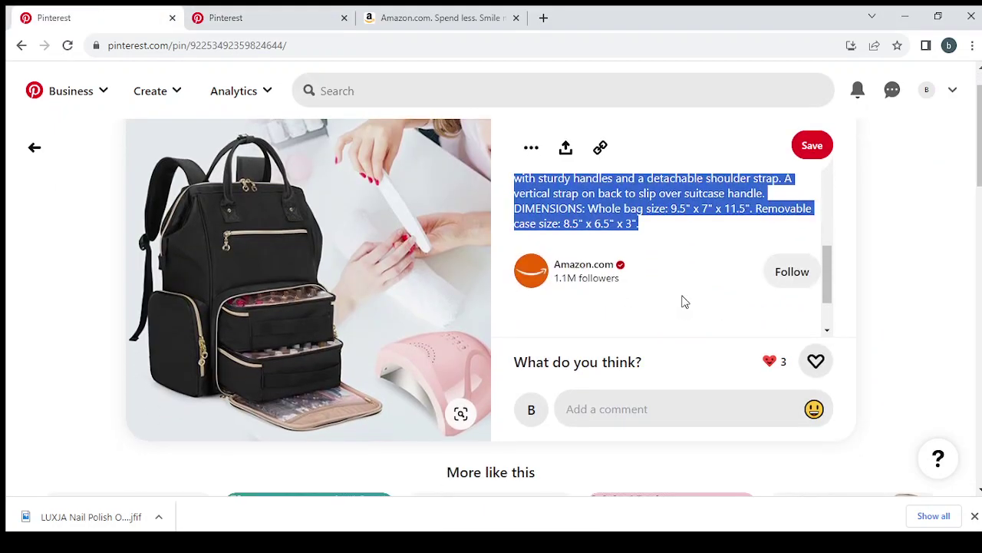
scroll(685, 302, up, 3)
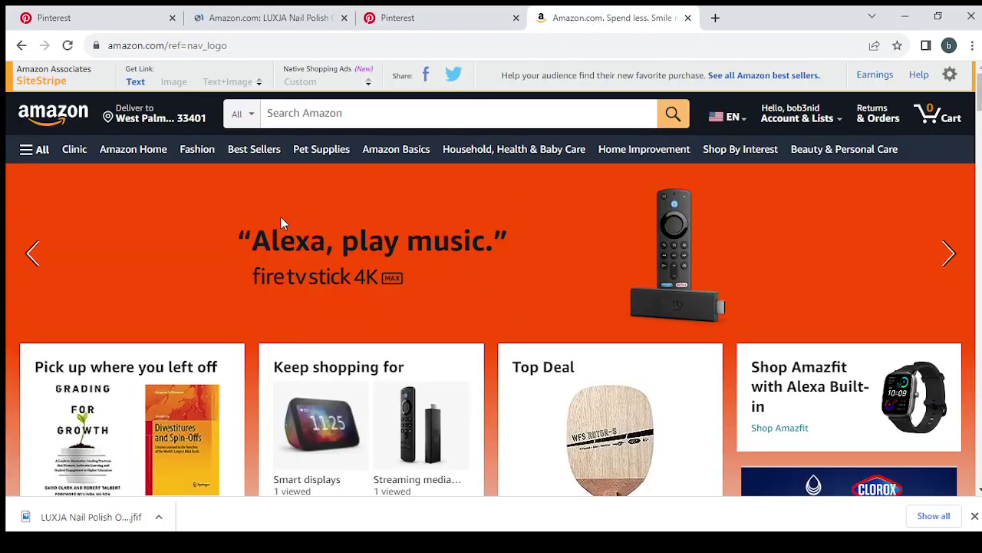
click(250, 13)
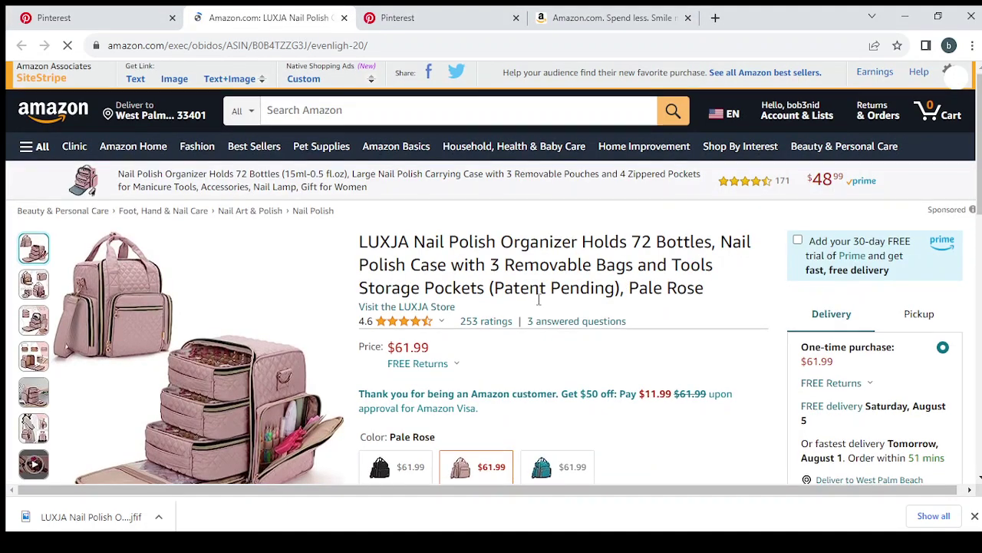
Dismiss the browser's downloads bar and reload the LUXJA organizer's Amazon product page.
scroll(538, 296, down, 1)
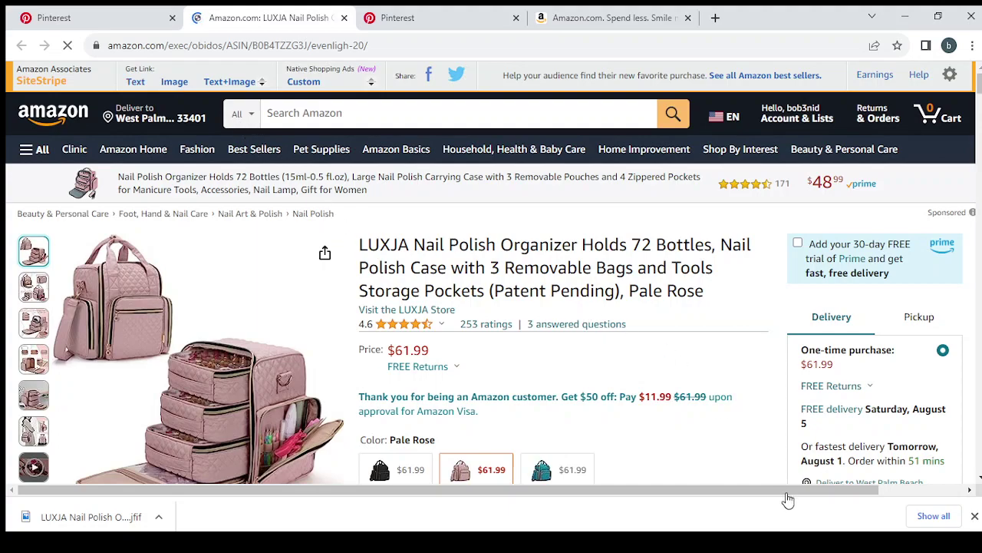
click(975, 516)
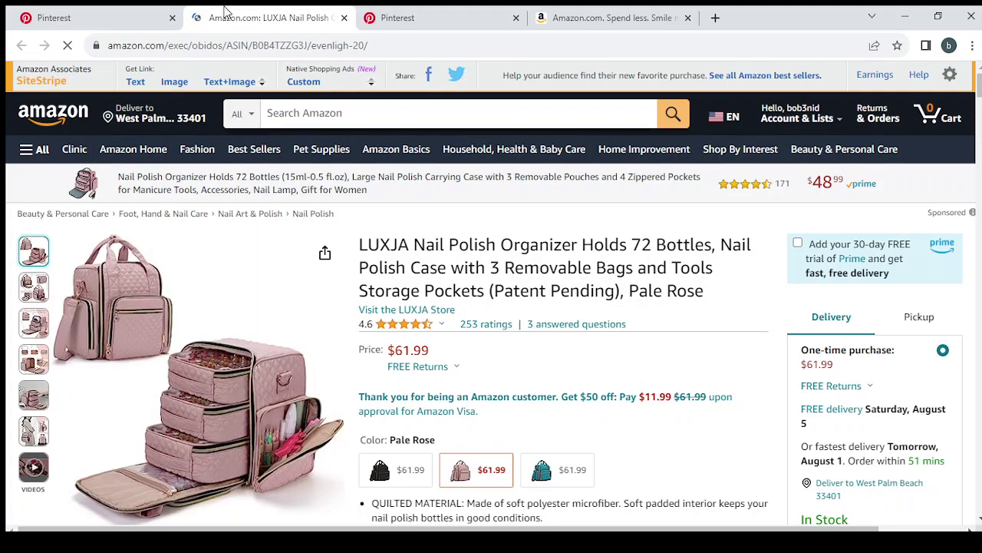
click(67, 46)
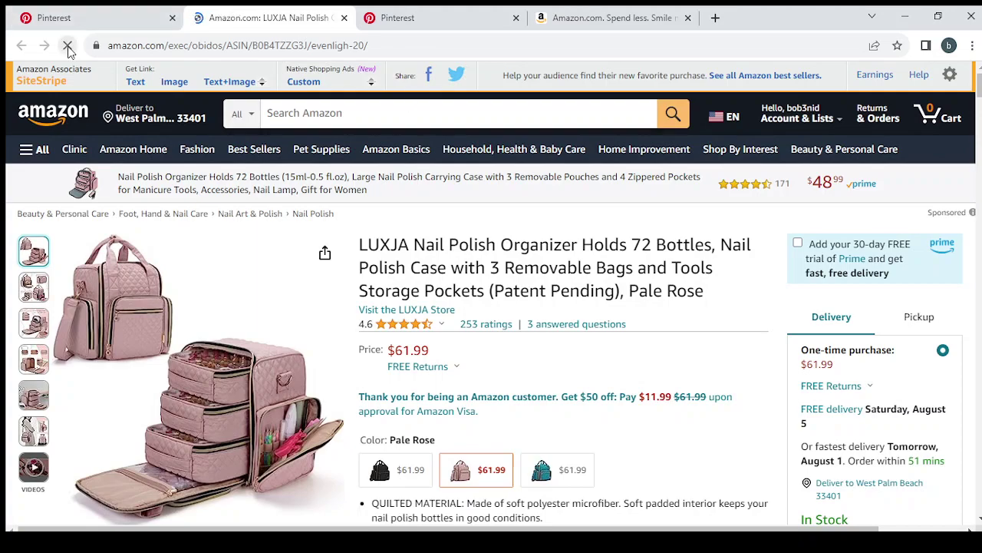
click(68, 46)
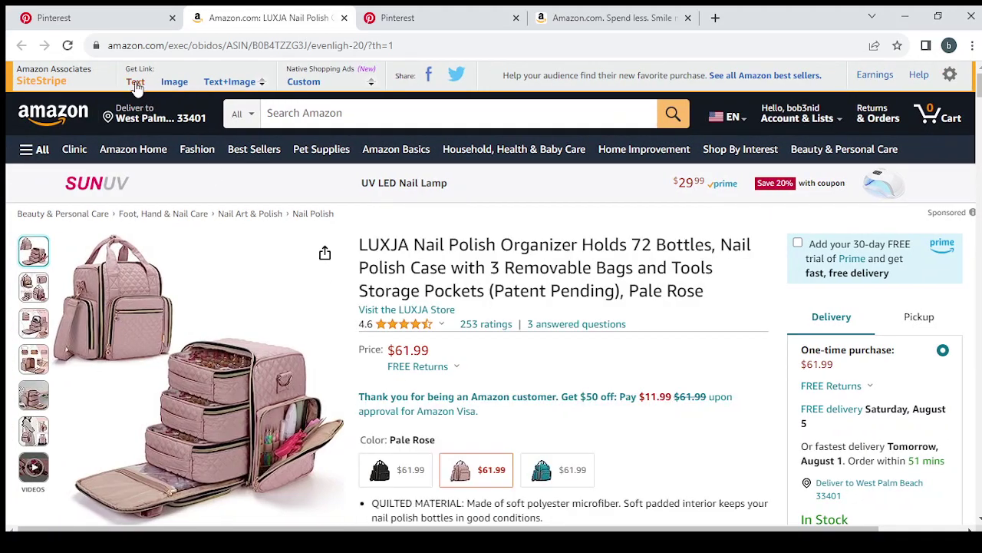
Generate the product's short affiliate text link with Amazon SiteStripe and paste it as the Idea Pin's link.
click(135, 84)
key(ctrl+c)
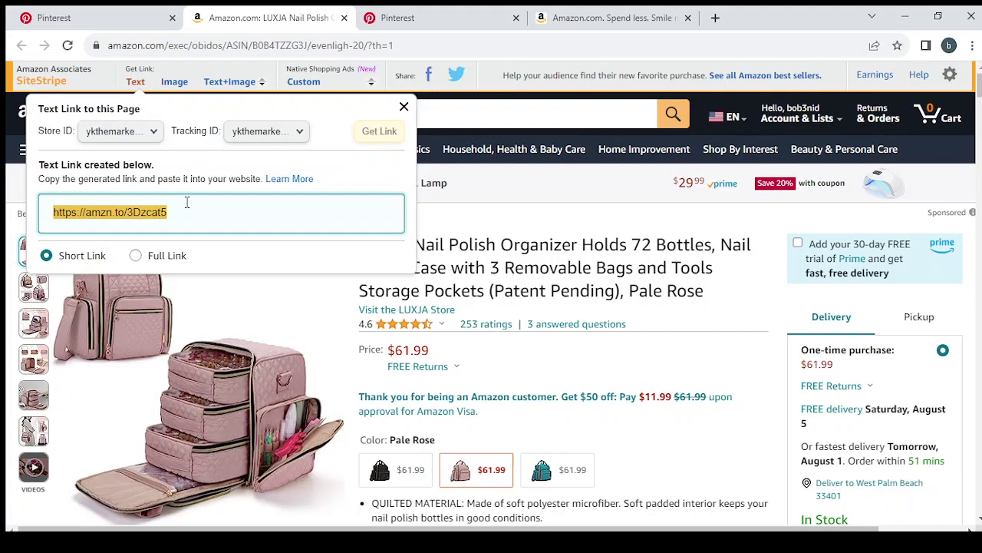
click(404, 108)
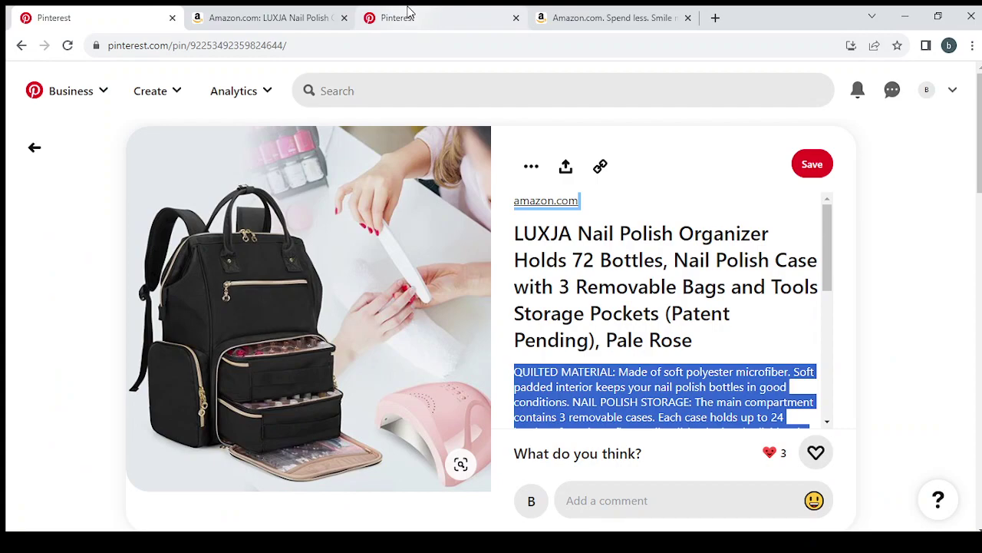
click(408, 12)
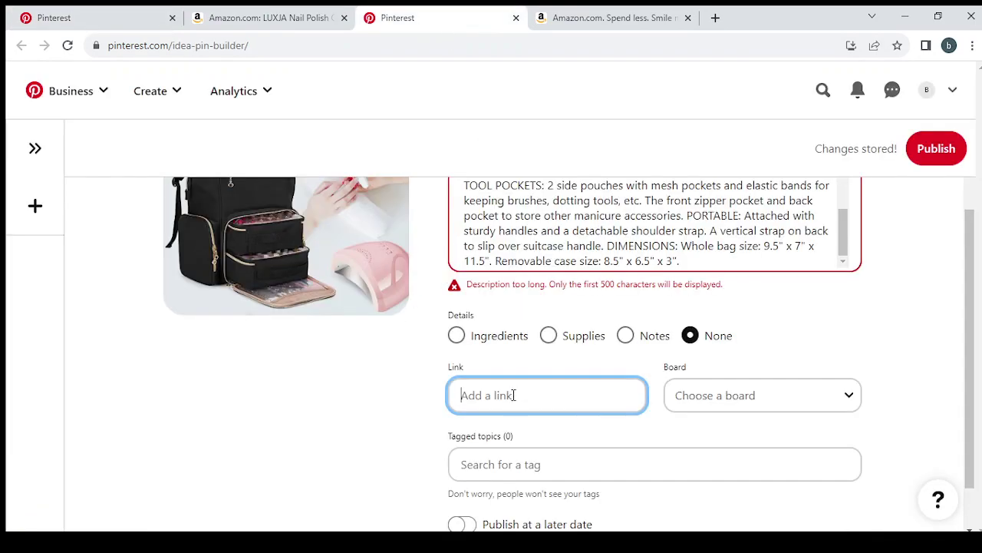
key(ctrl+v)
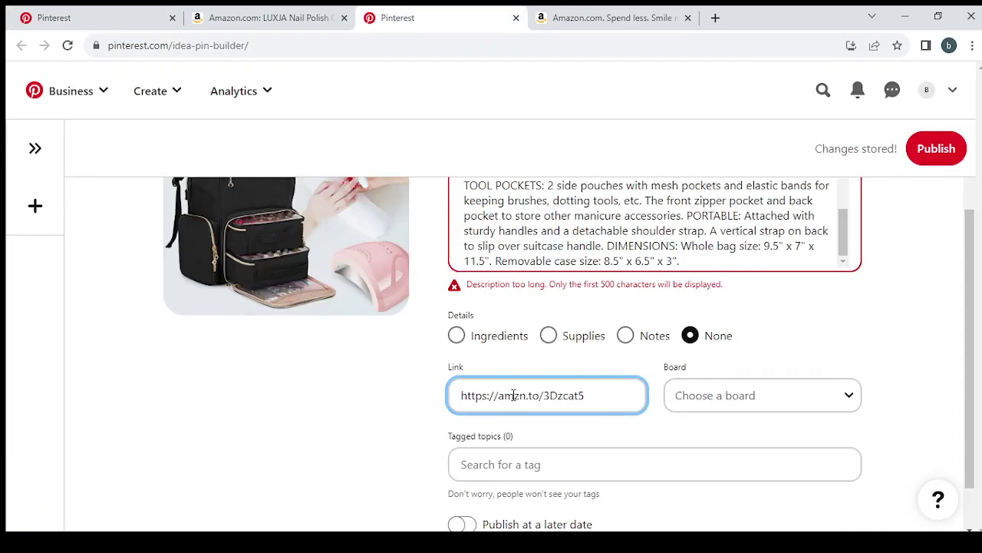
Search the Idea Pin's tagged topics for "beau" and add the beauty salon tag.
scroll(513, 396, down, 1)
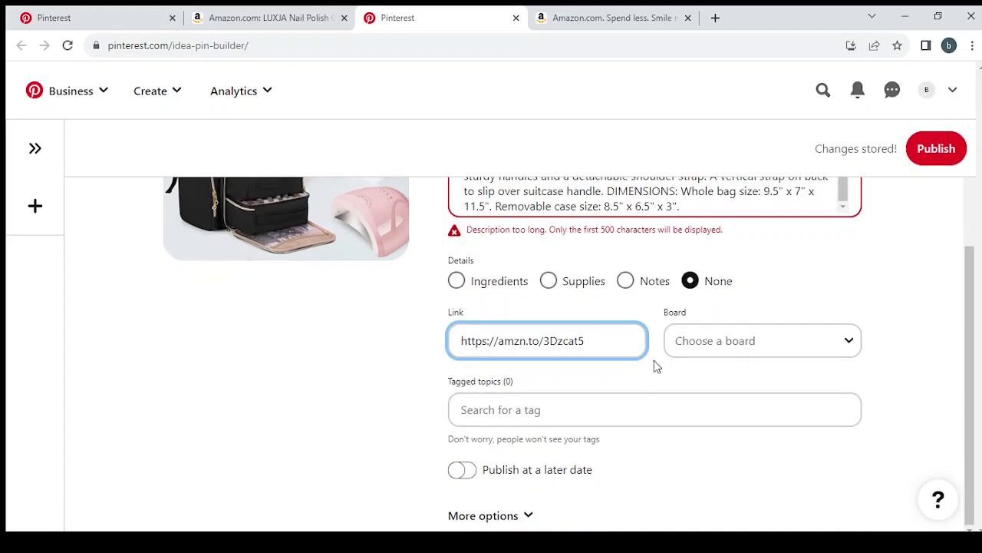
click(538, 405)
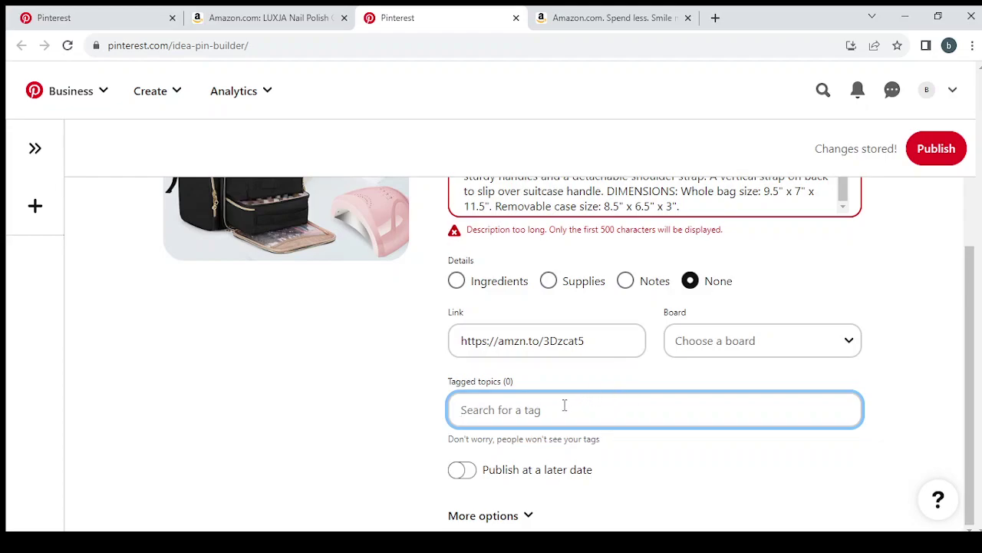
scroll(564, 406, up, 3)
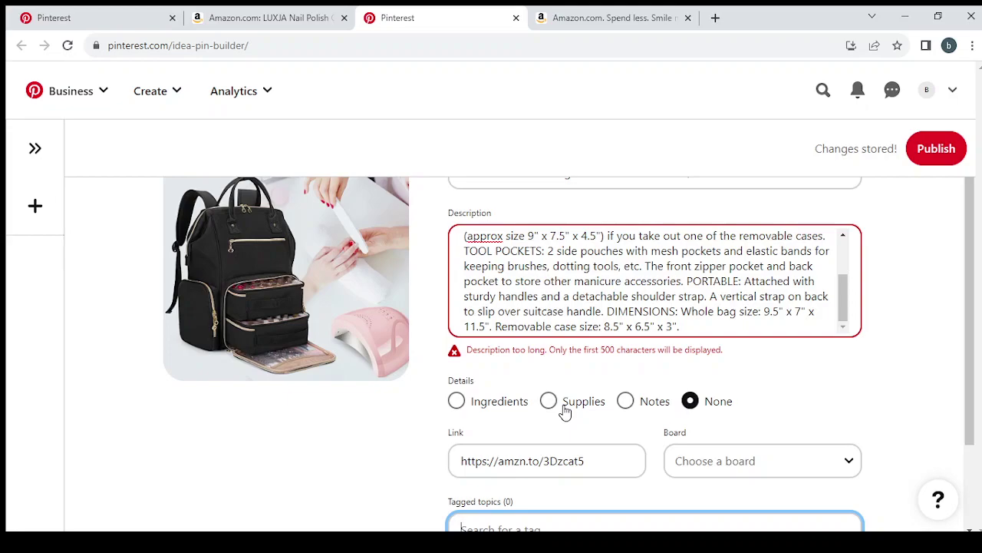
scroll(564, 412, down, 2)
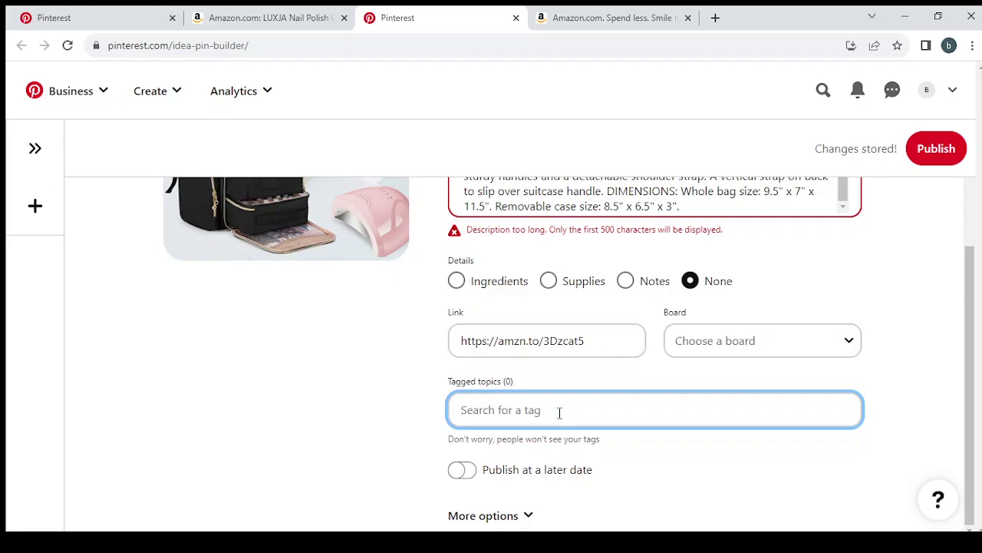
scroll(559, 413, up, 3)
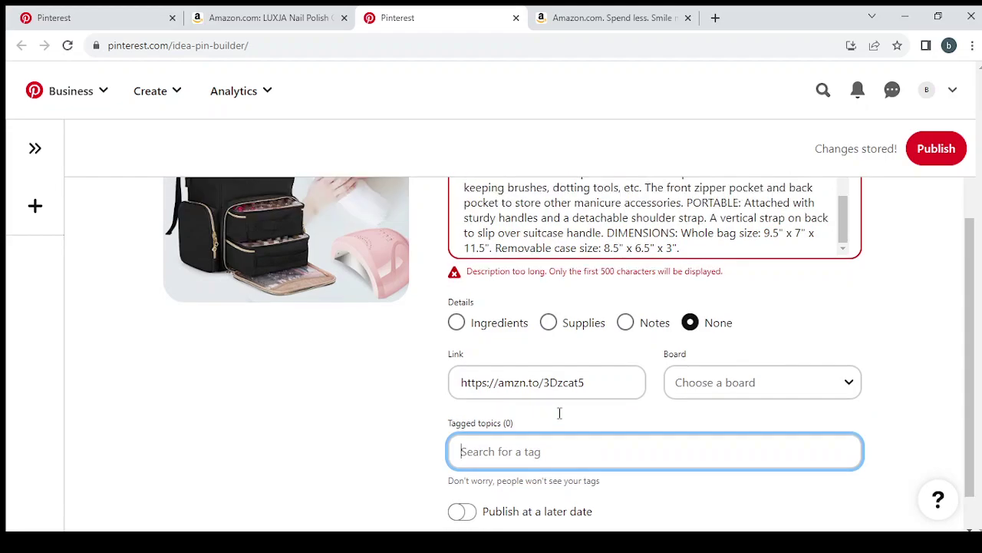
scroll(559, 418, down, 2)
click(542, 445)
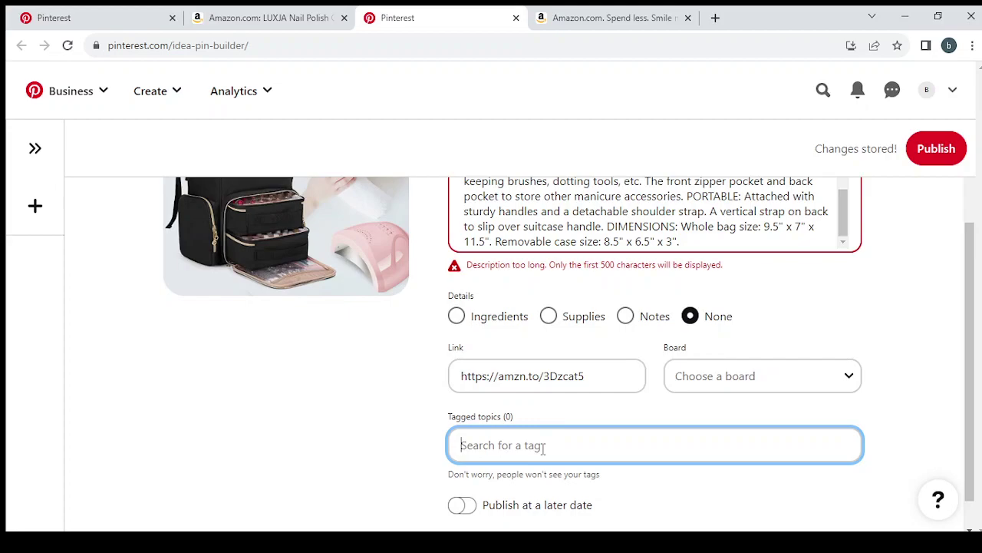
text(be)
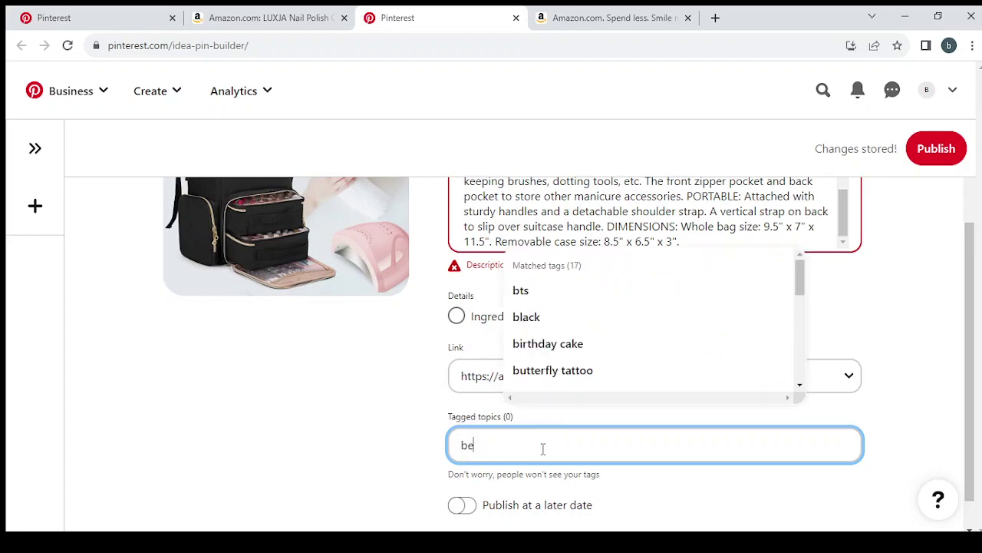
text(au)
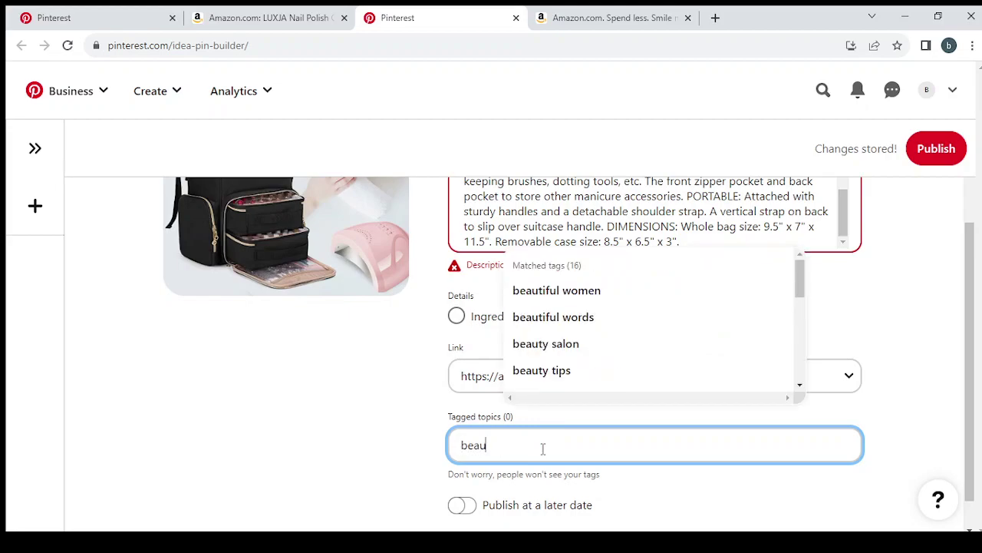
click(620, 345)
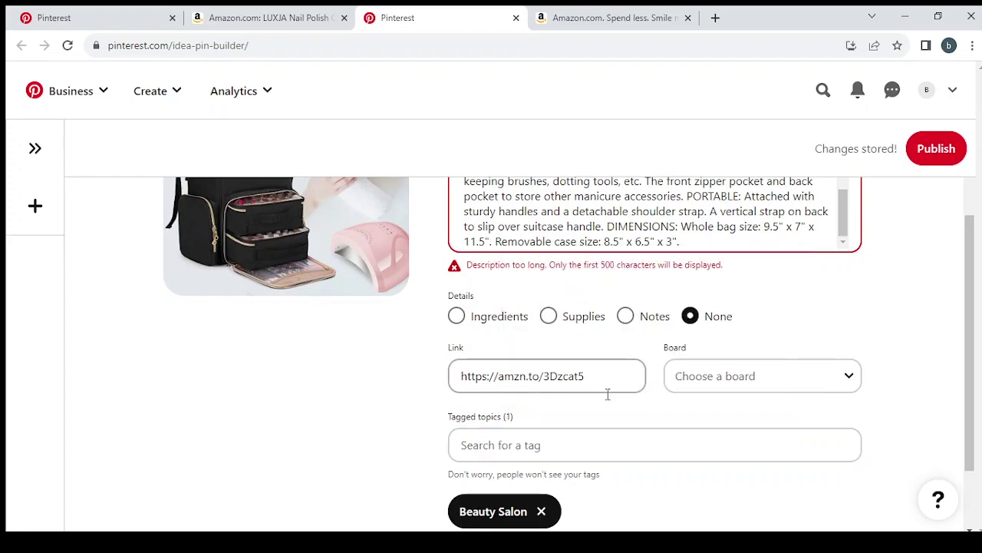
Find the beauty tips tag by searching for "beau" and add it to the pin's tagged topics.
click(601, 438)
text(bea)
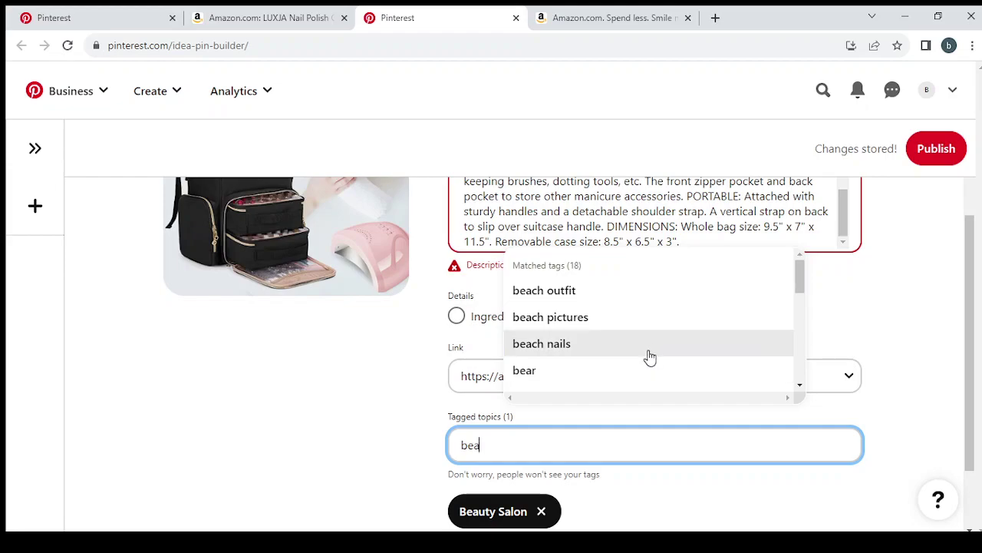
text(u)
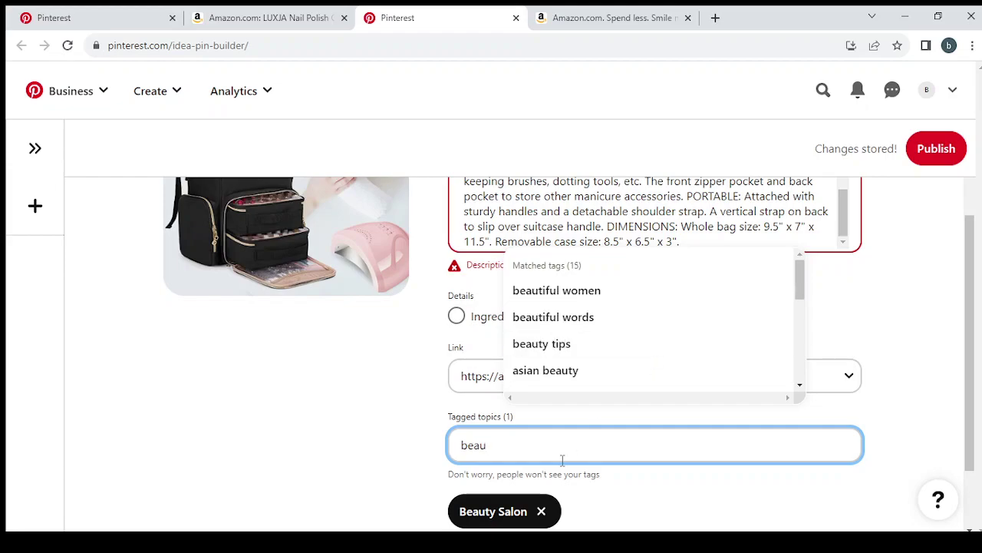
click(686, 346)
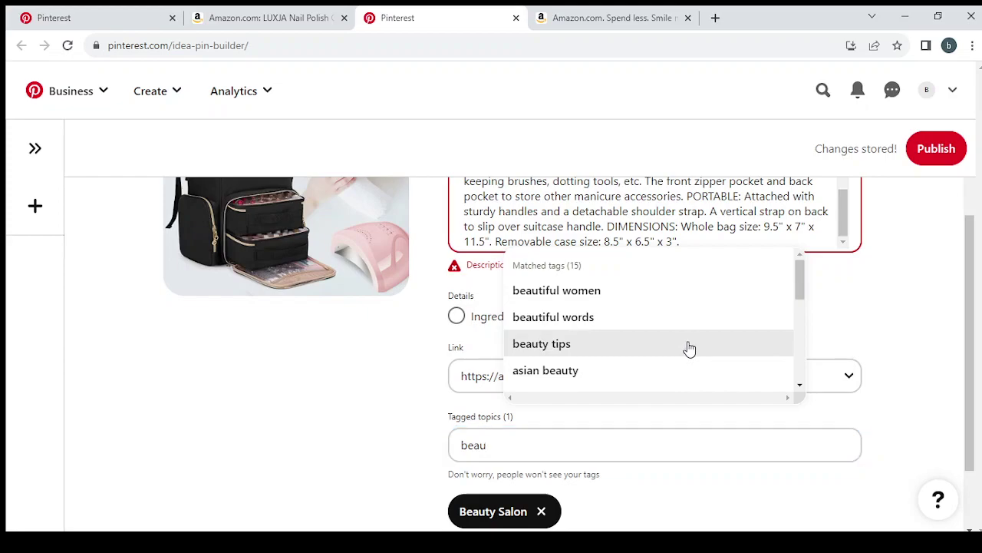
Search the topic tags for "beauty" and add beauty box to the Idea Pin.
click(629, 440)
text(b)
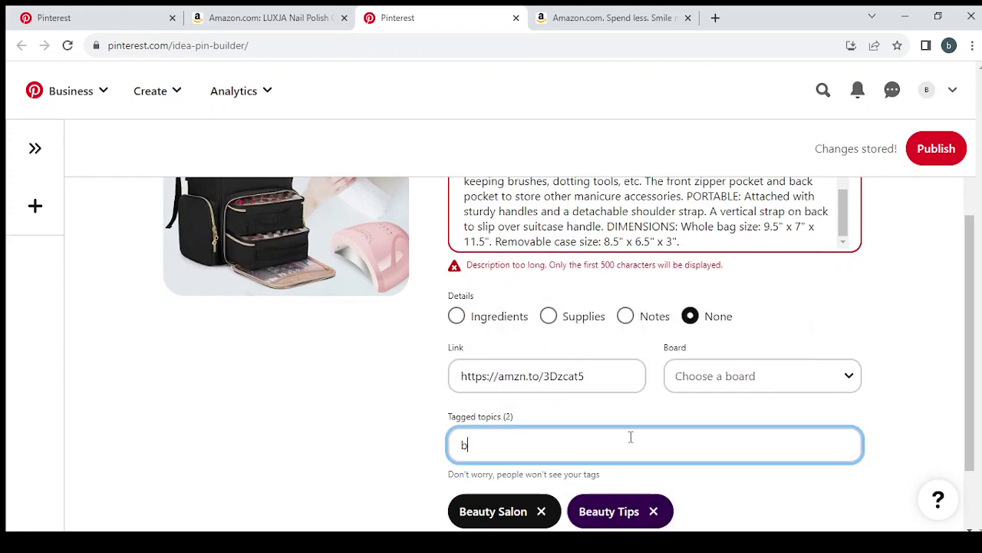
text(eaut)
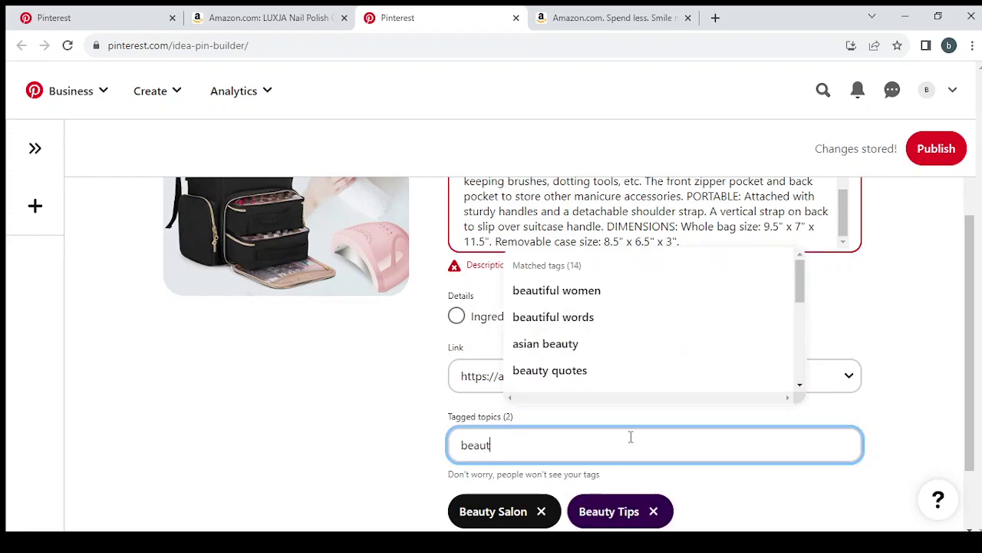
text(y)
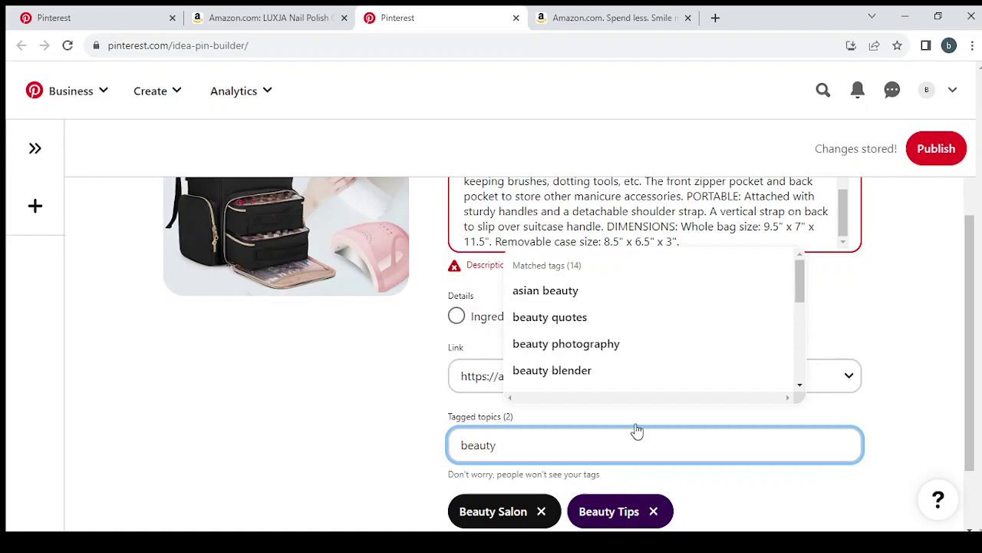
scroll(621, 303, down, 3)
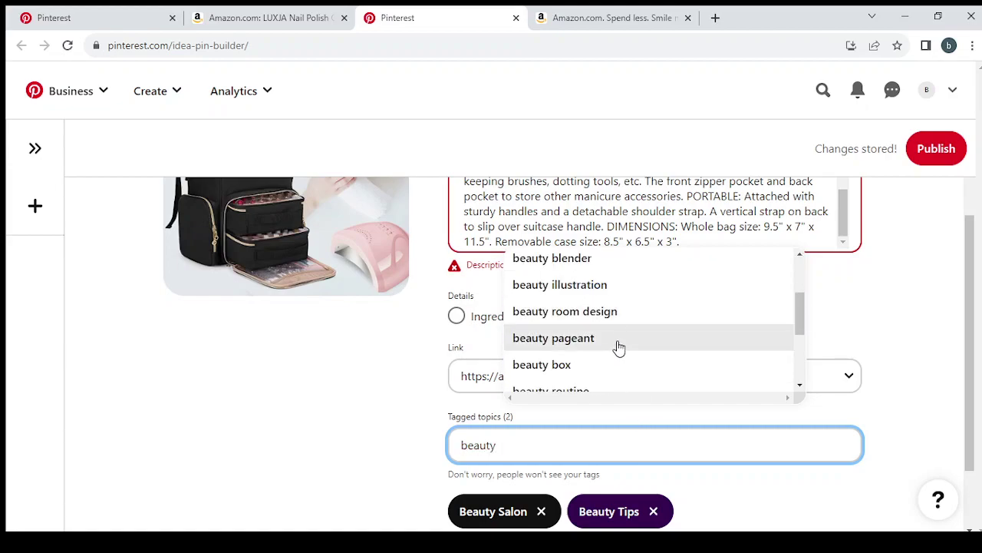
click(613, 366)
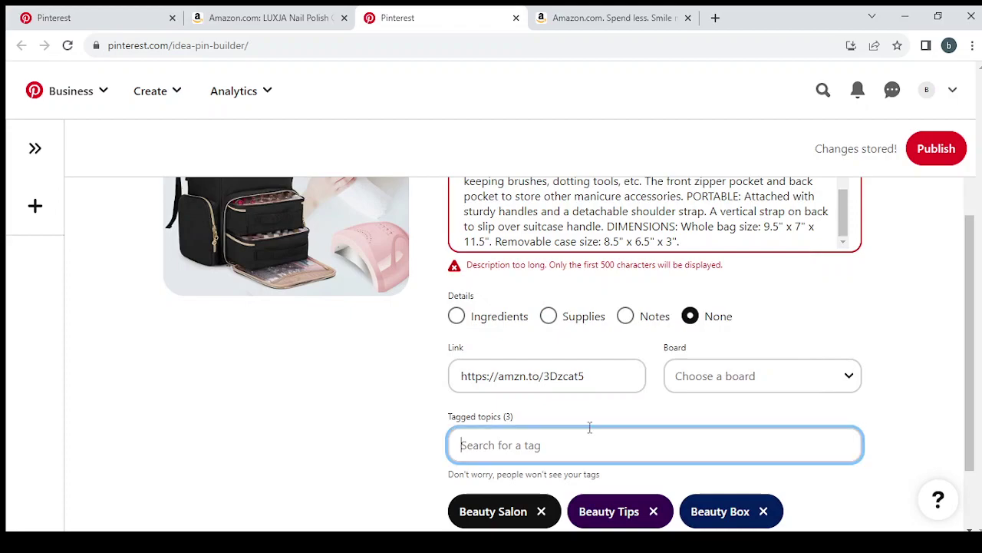
Add the asian beauty and beauty tutorial tags to the pin's topics, searching for "beauty" each time.
text(beauty)
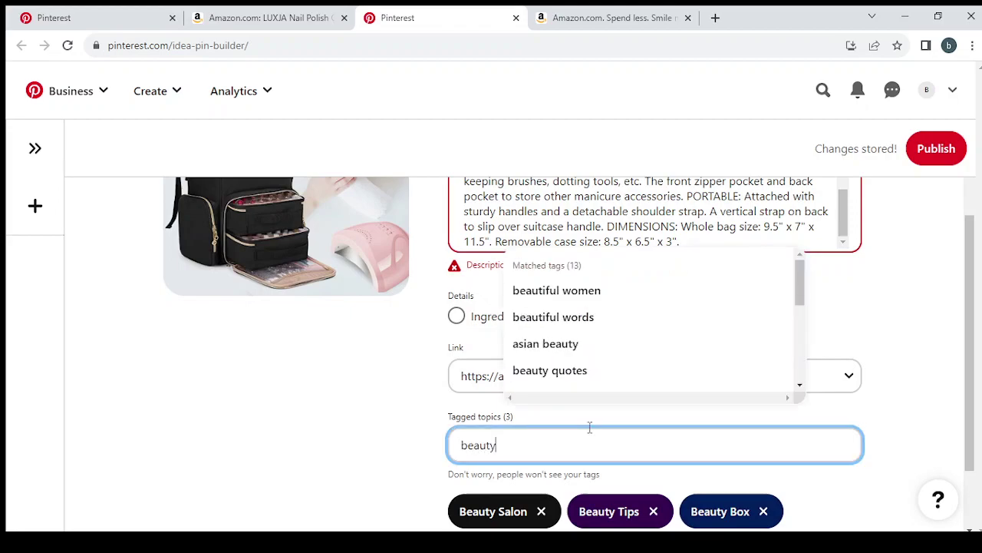
click(588, 296)
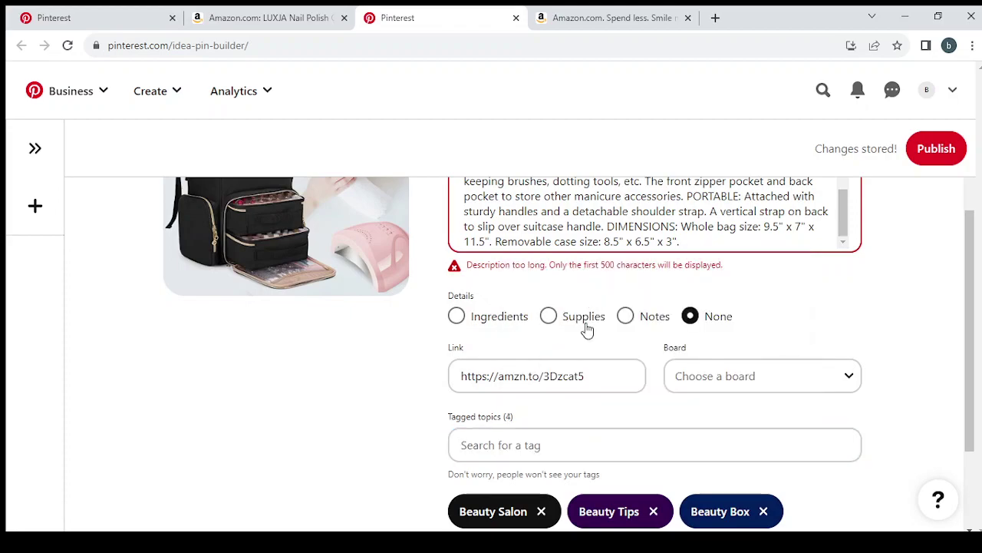
click(589, 440)
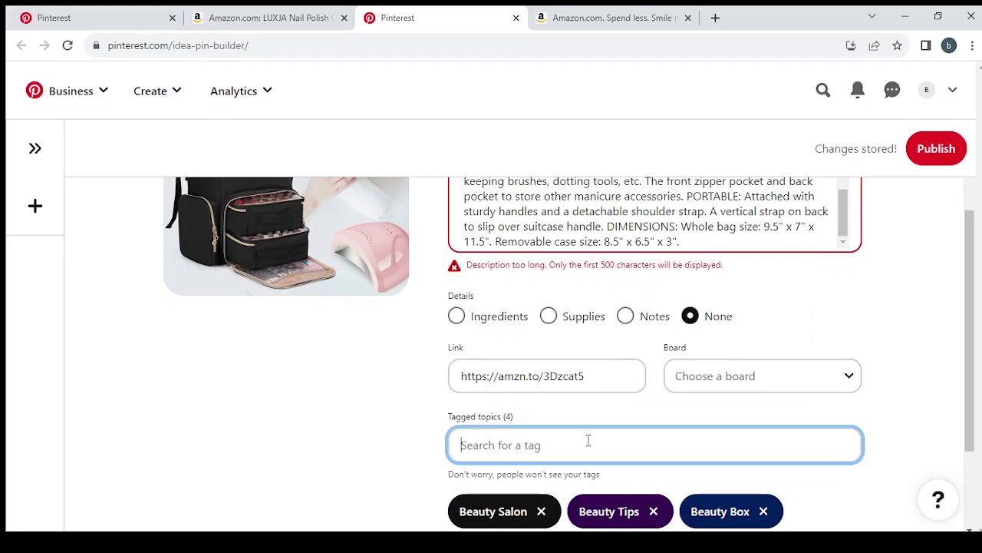
text(beauty)
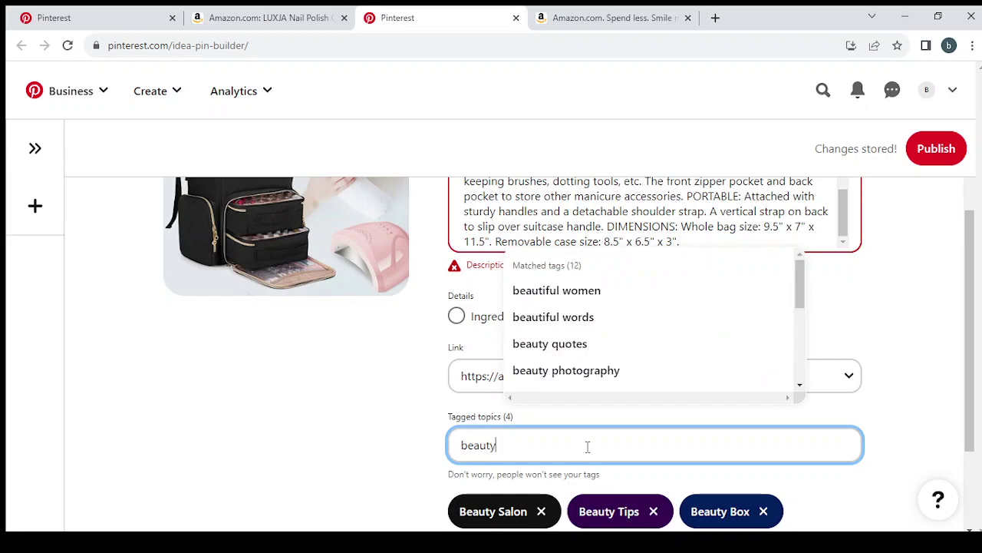
scroll(640, 337, down, 3)
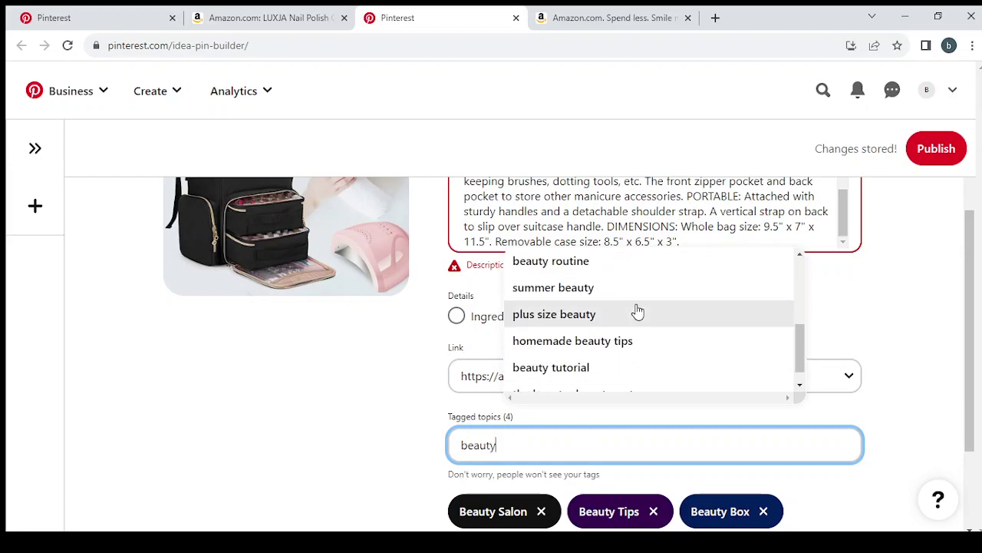
click(624, 352)
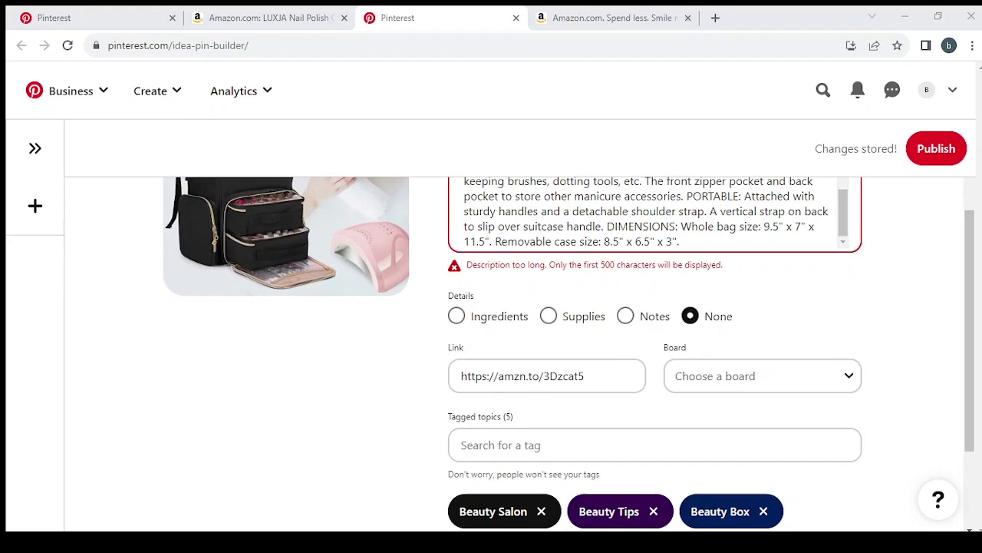
Review the Idea Pin's title, description, link and tagged topics, and publish the pin.
click(508, 454)
scroll(507, 455, down, 1)
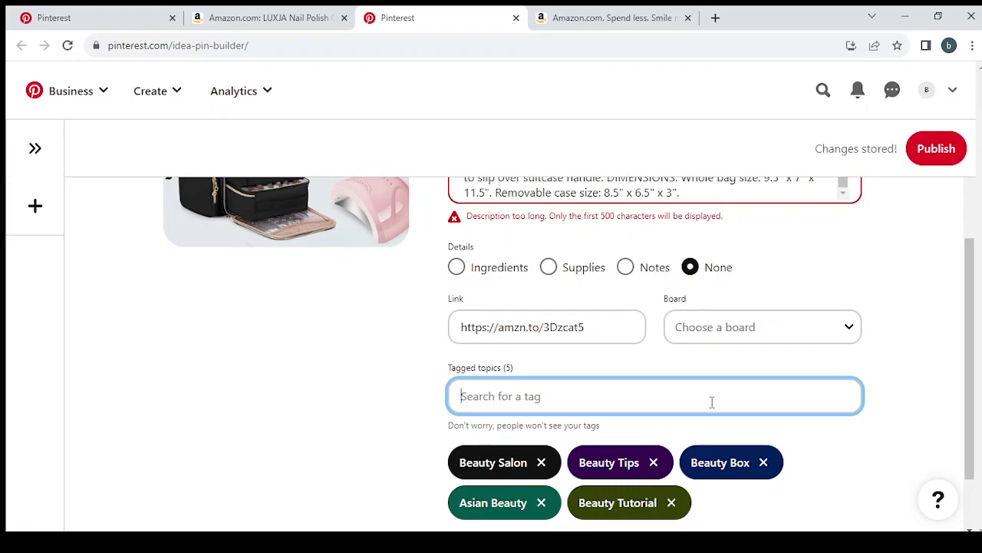
scroll(711, 402, up, 2)
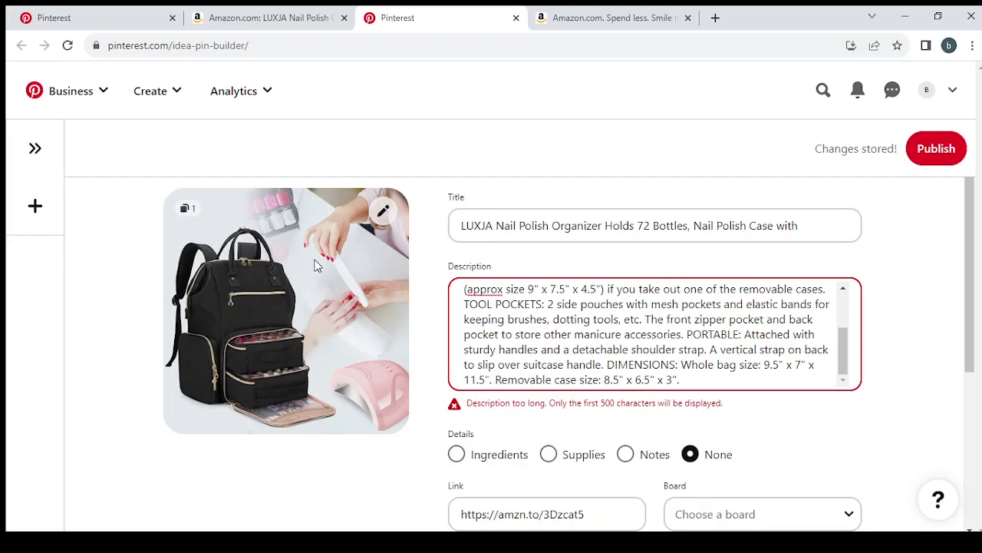
scroll(624, 329, down, 1)
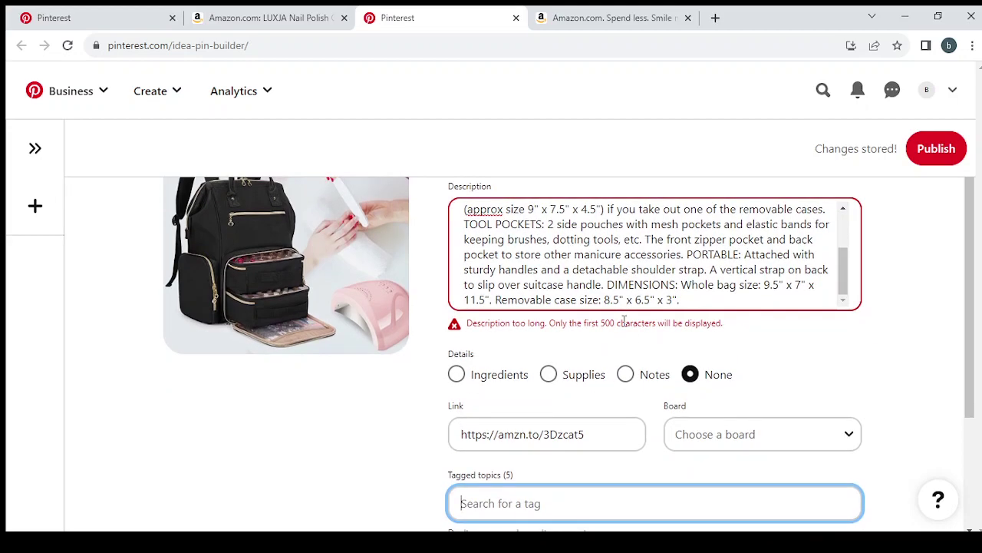
scroll(624, 323, up, 1)
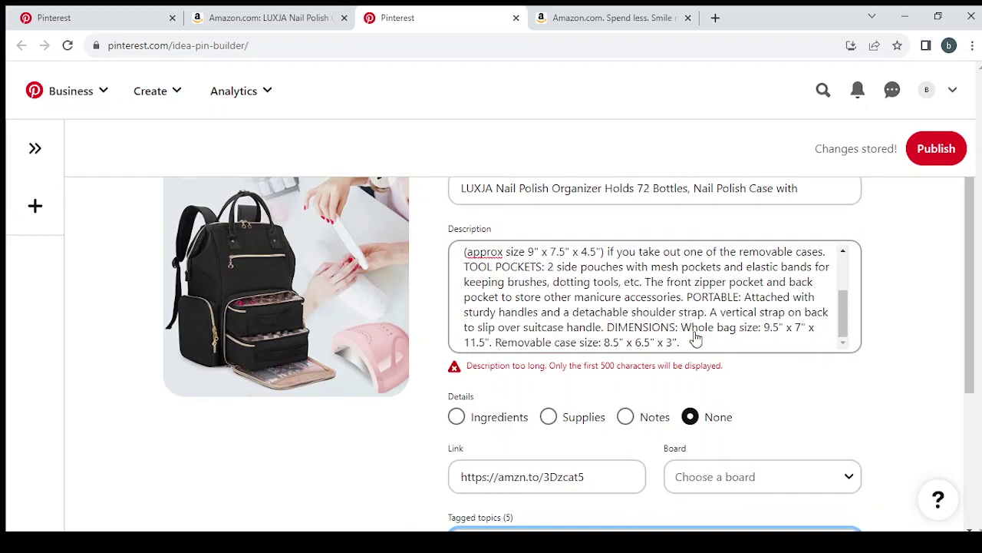
scroll(730, 346, down, 3)
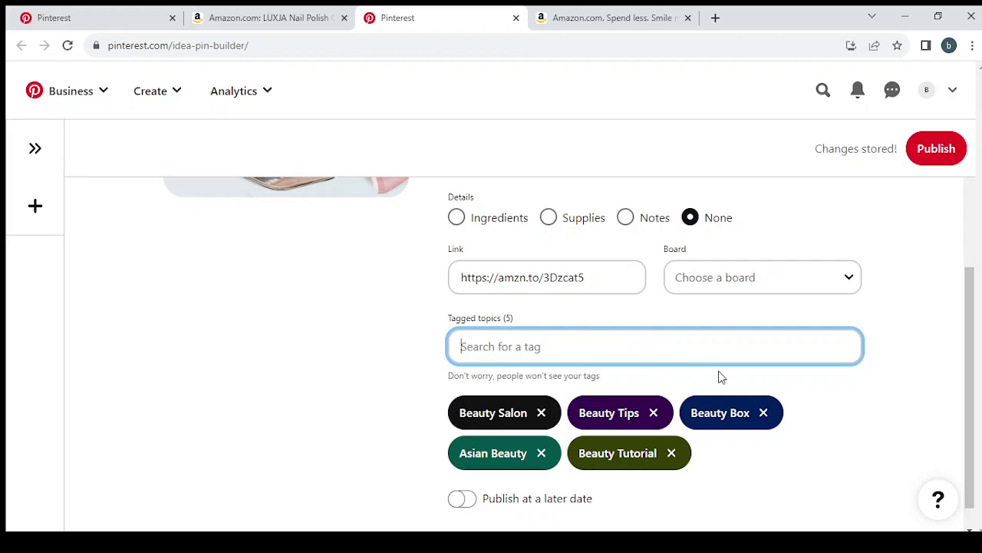
scroll(840, 339, up, 2)
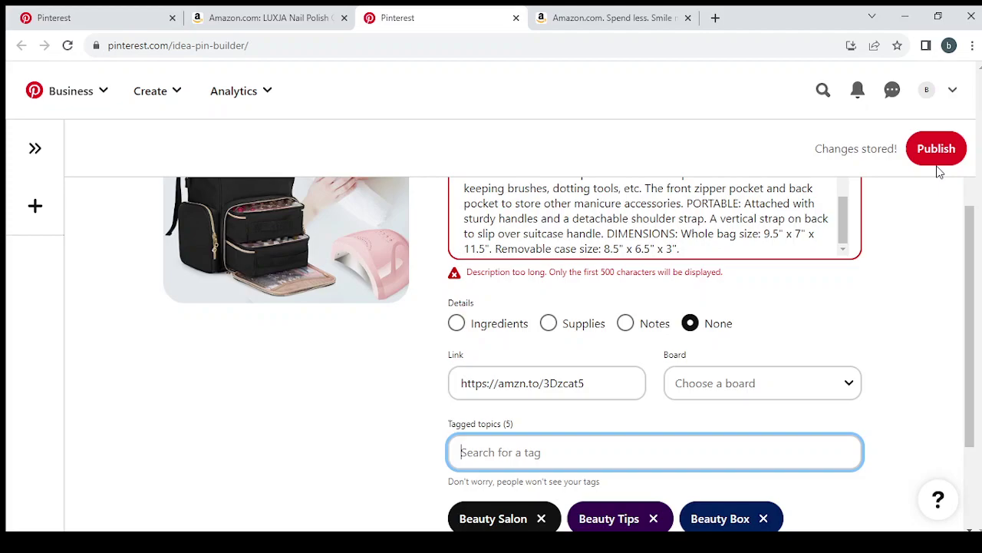
click(936, 149)
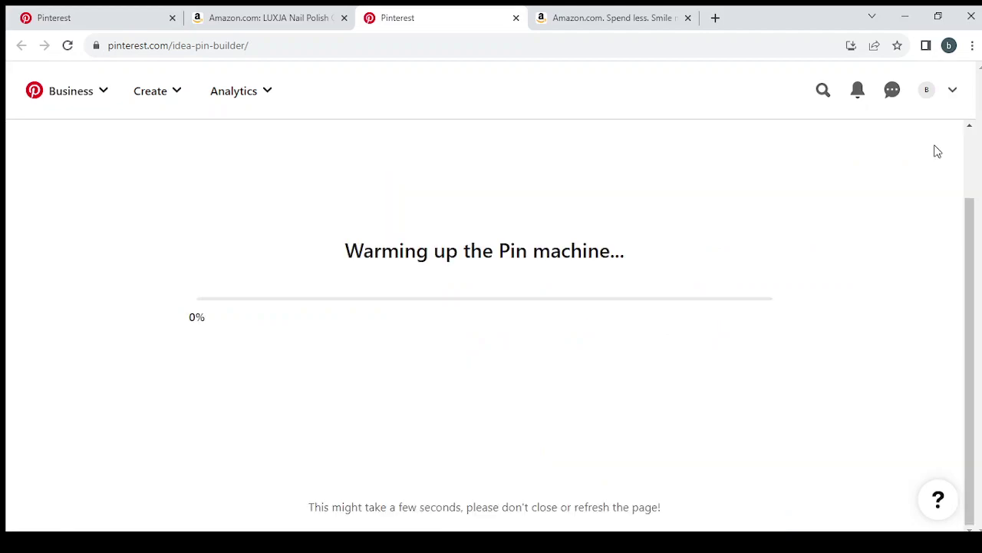